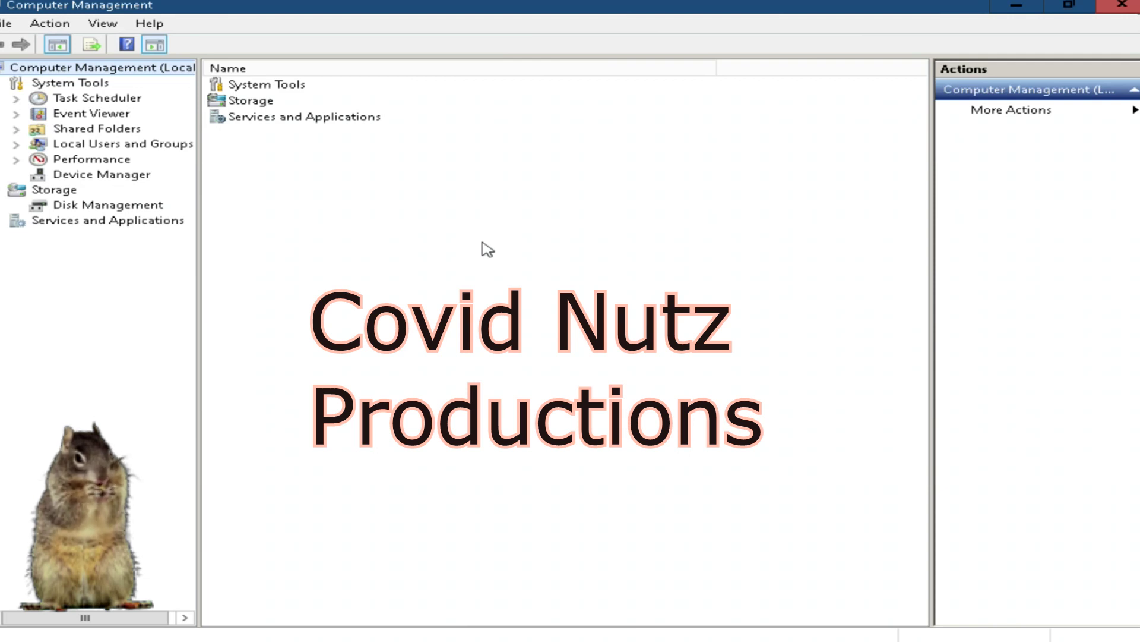
Open Services under Services and Applications and show it in the Standard view.
left_click(132, 224)
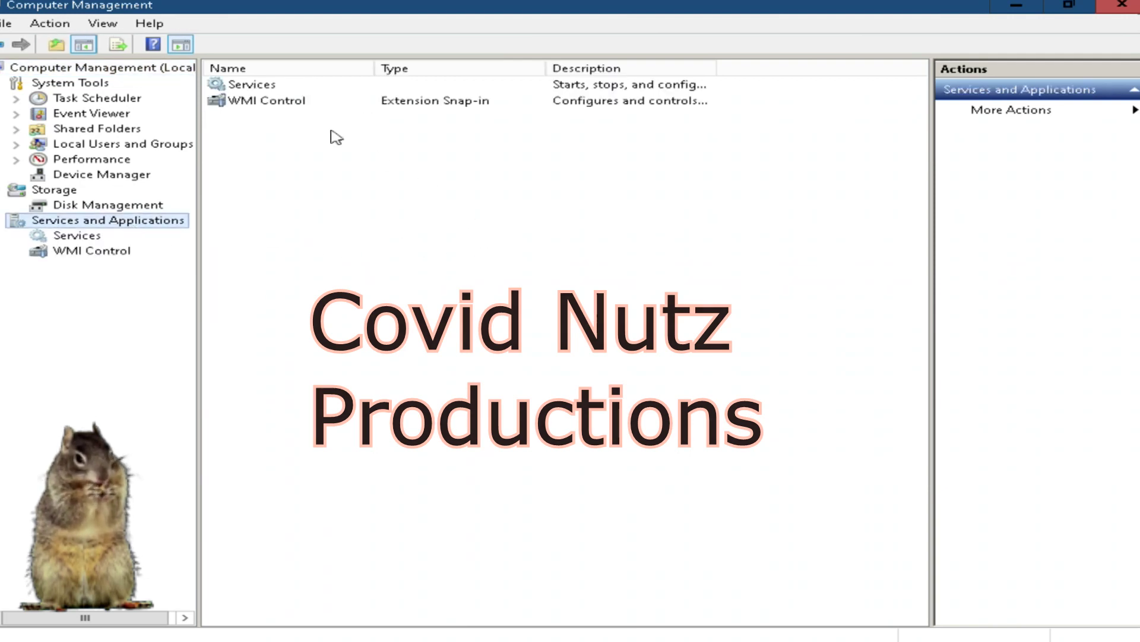
double_click(247, 84)
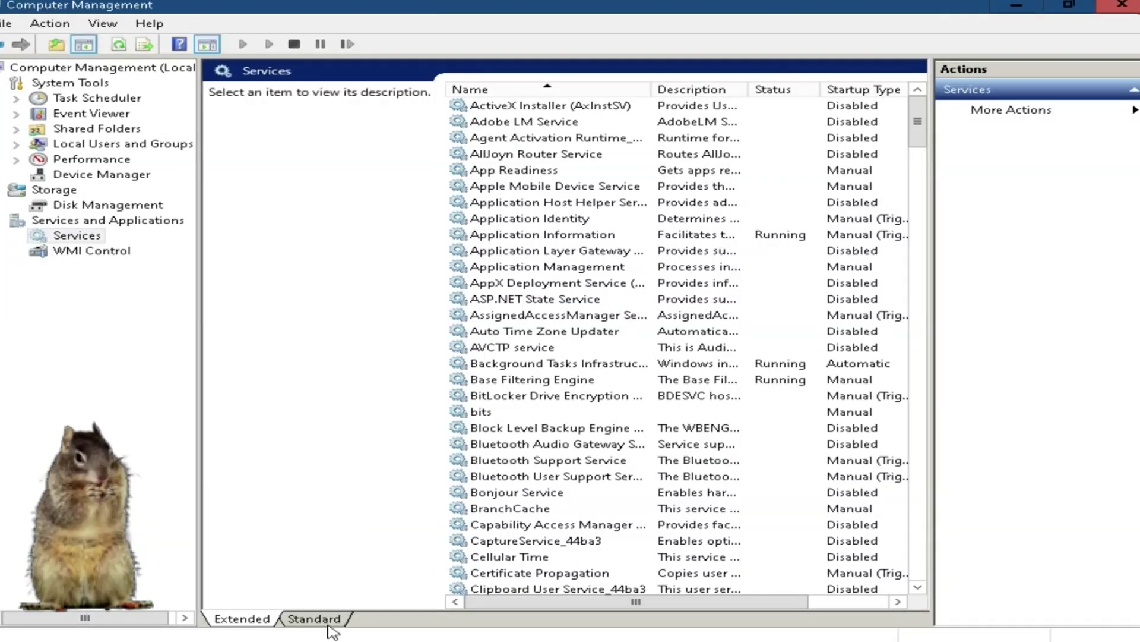
left_click(315, 620)
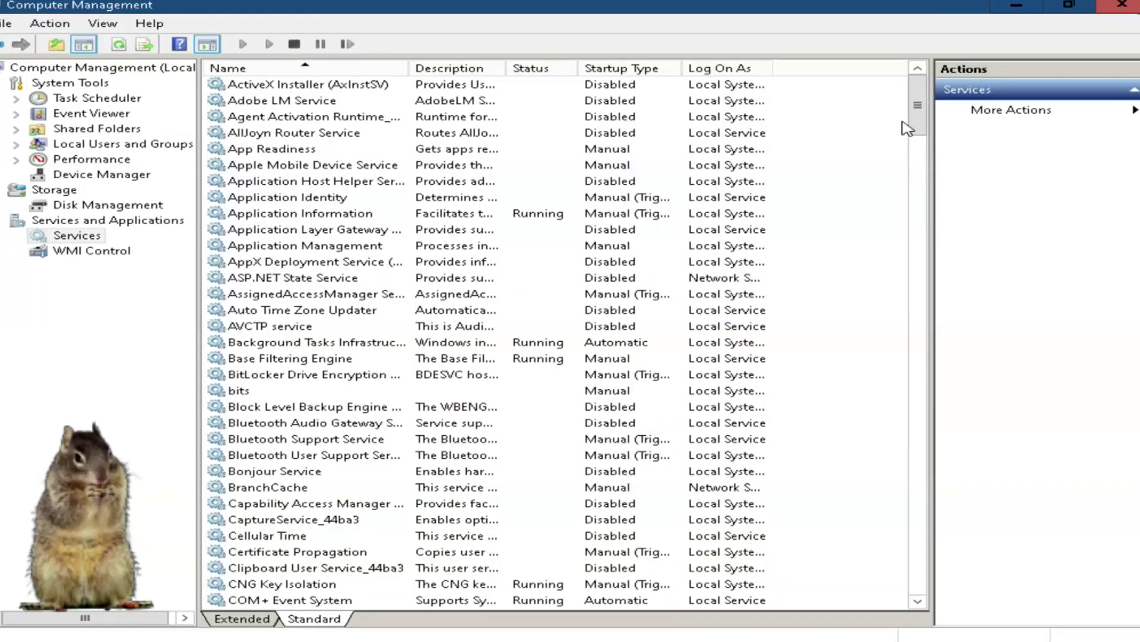
Sort the services by the Status column so running services appear first.
left_click(543, 72)
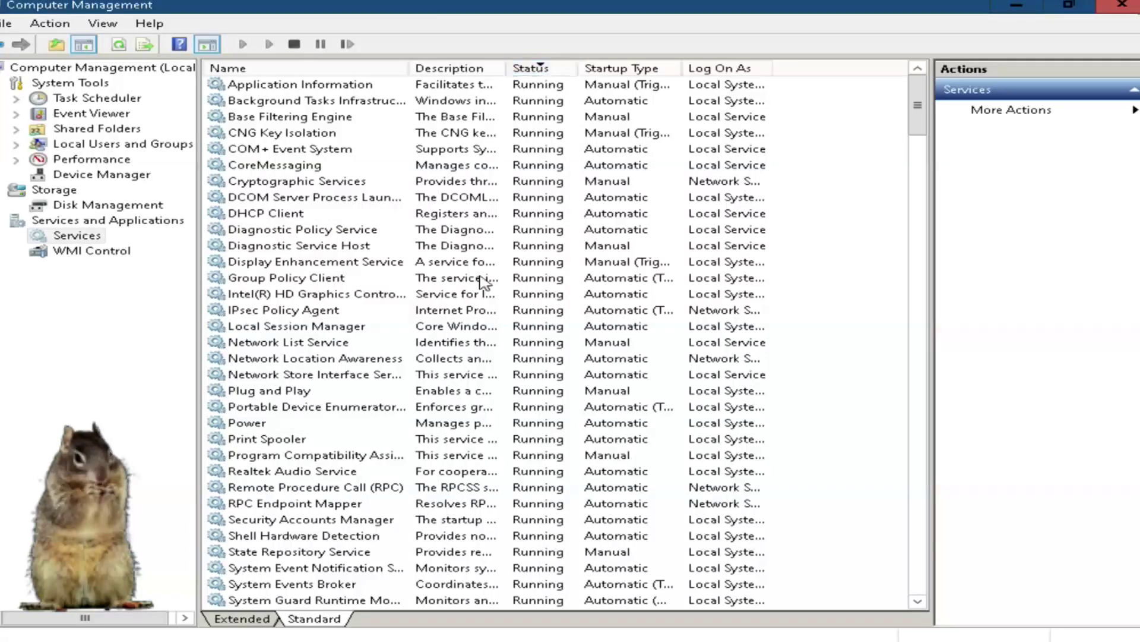
Widen the Name column and scroll the services list down to its last entries.
left_click_drag(921, 120, 918, 157)
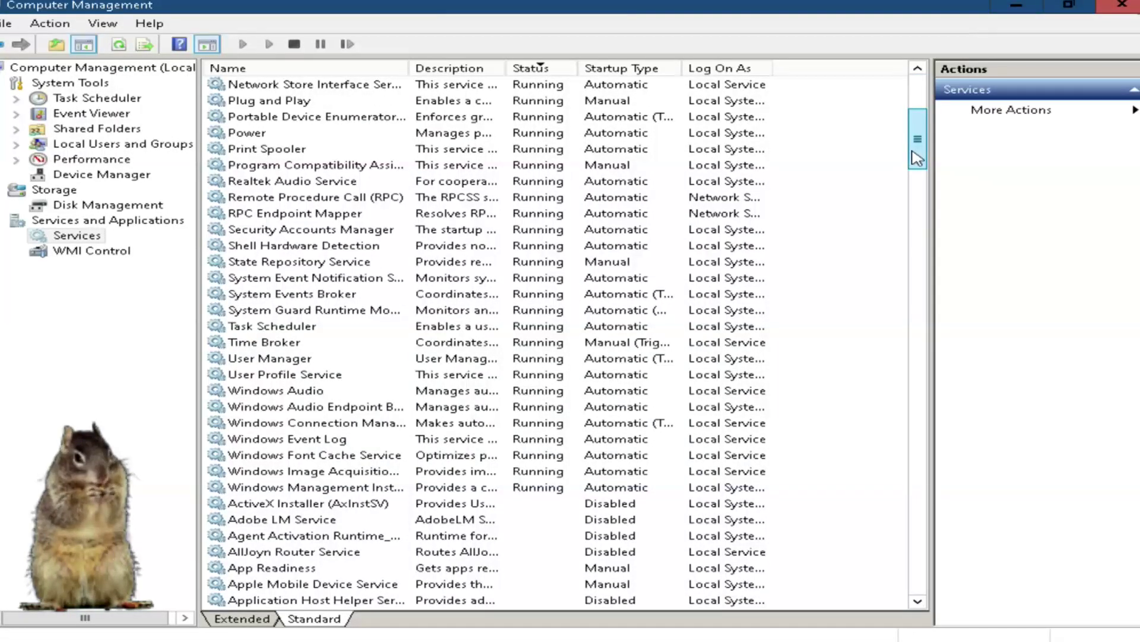
left_click_drag(409, 68, 451, 71)
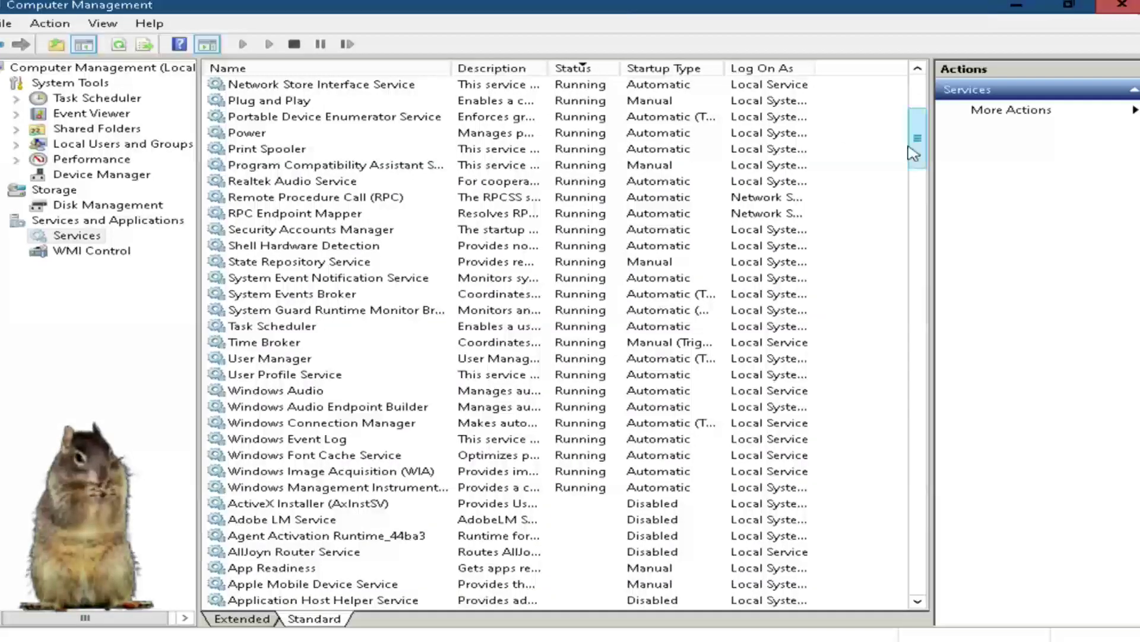
mouse_move(918, 146)
left_mouse_down()
mouse_move(919, 119)
mouse_move(921, 165)
left_mouse_up()
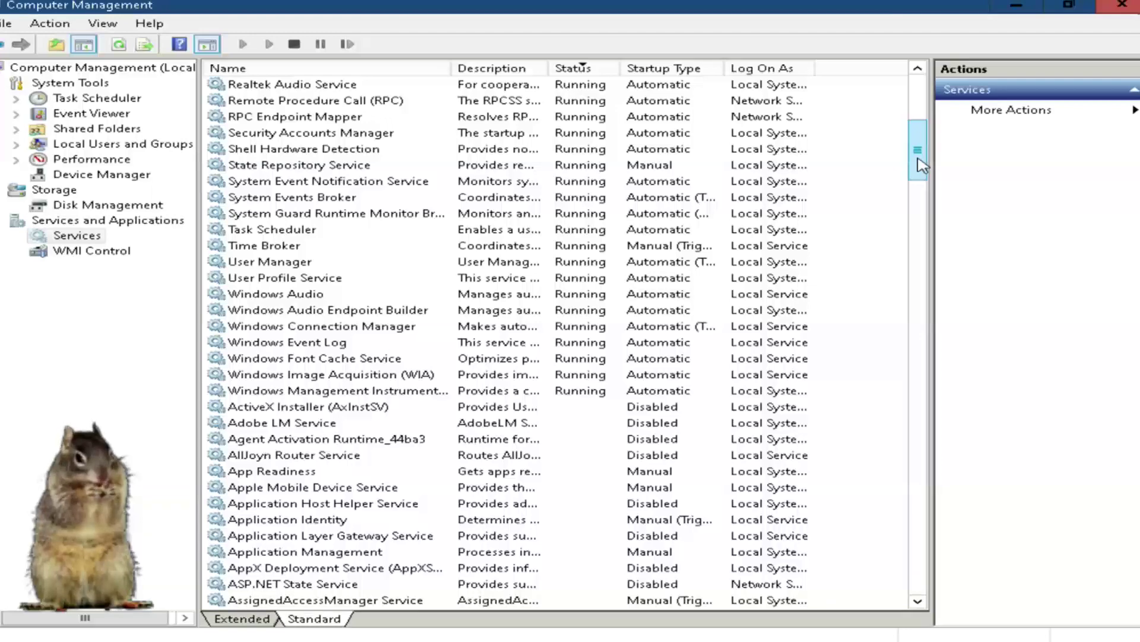
left_click_drag(921, 164, 920, 616)
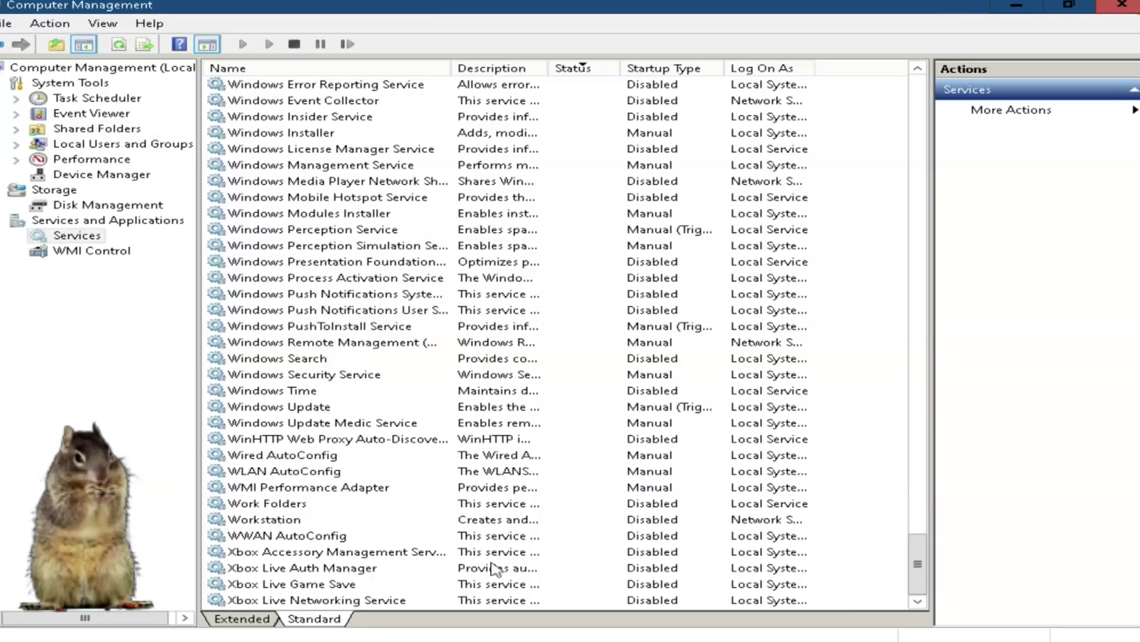
left_click(281, 523)
right_click(281, 525)
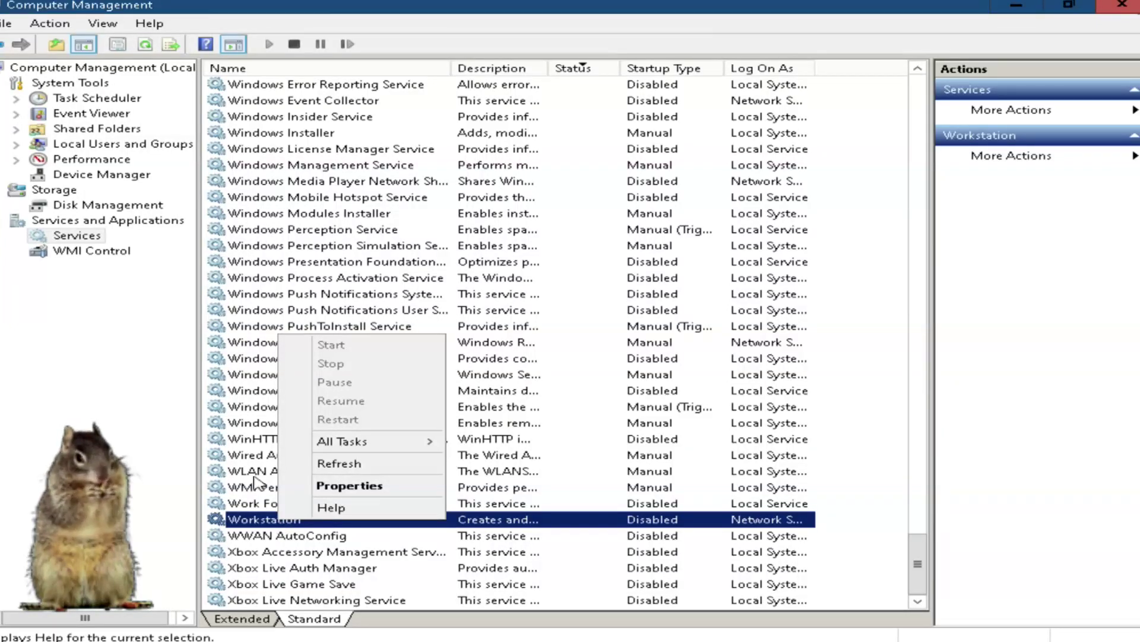
left_click(275, 454)
left_click(325, 375)
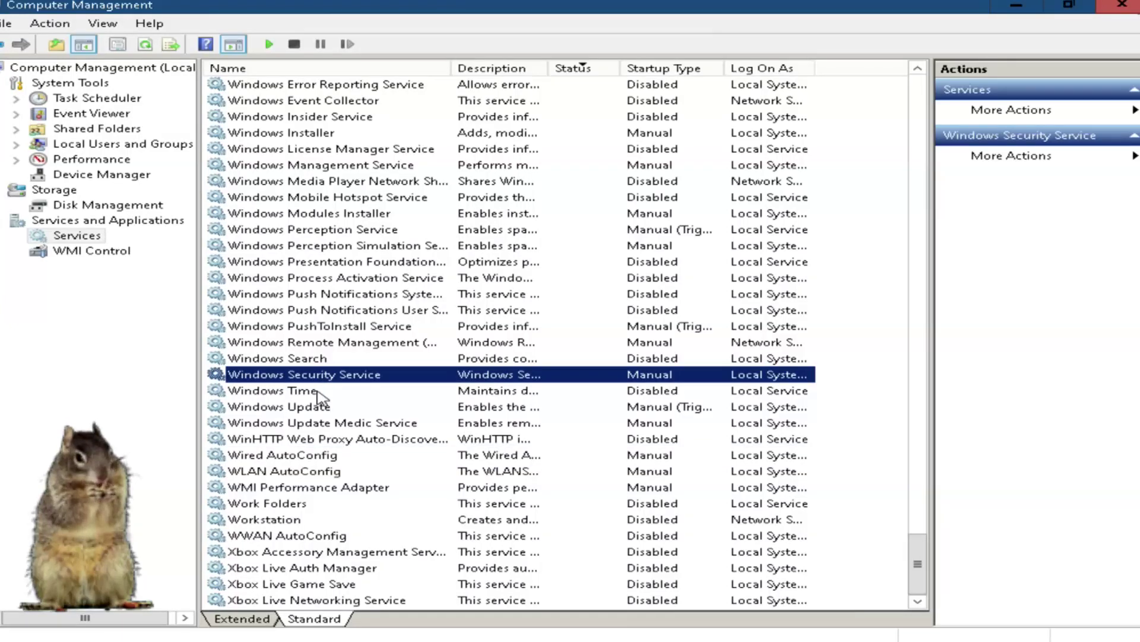
left_click(315, 363)
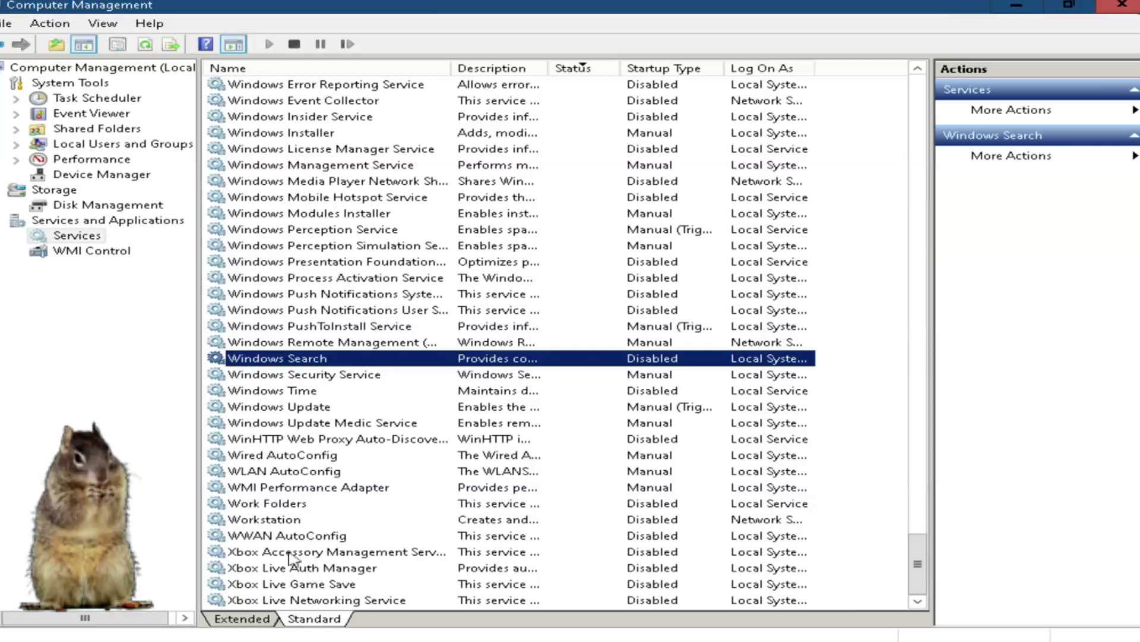
left_click(307, 410)
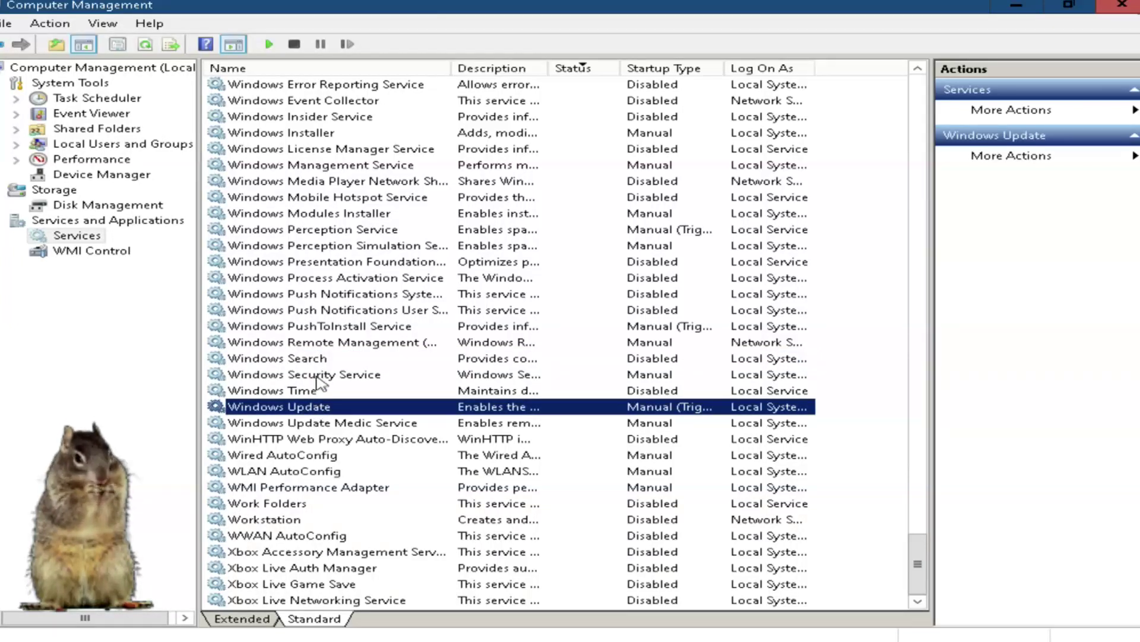
left_click(337, 426)
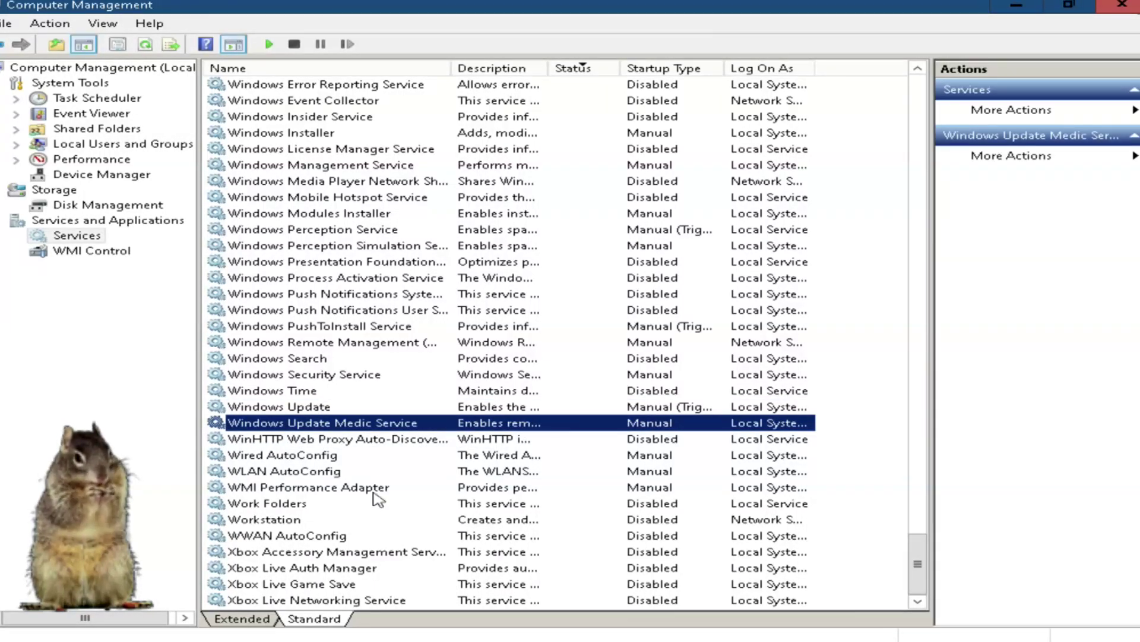
left_click(331, 471)
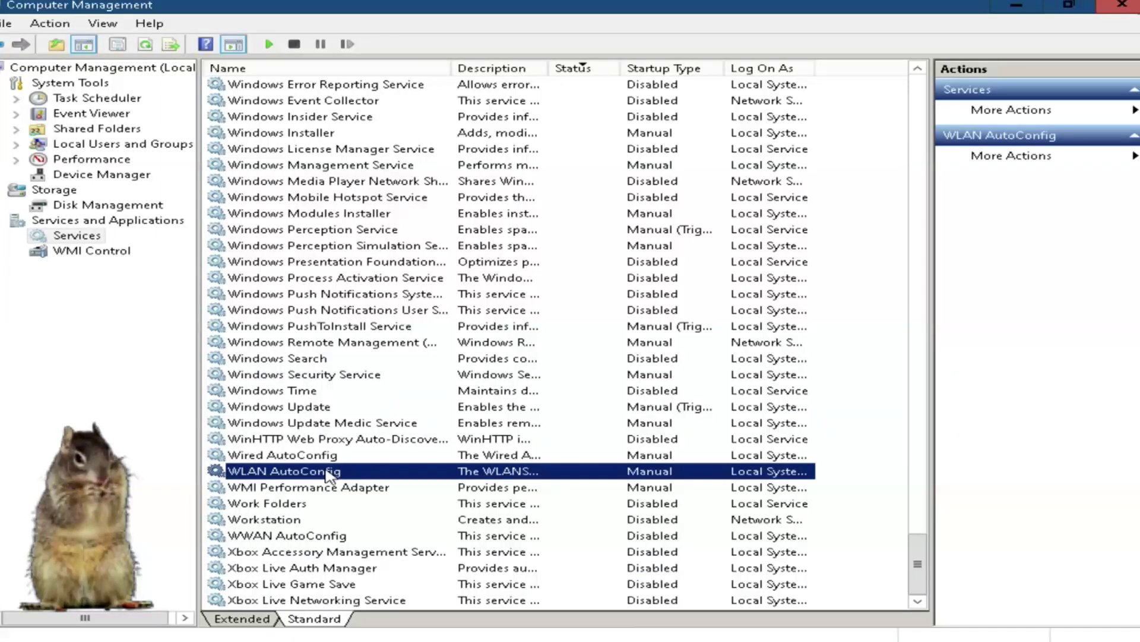
left_click_drag(912, 563, 915, 95)
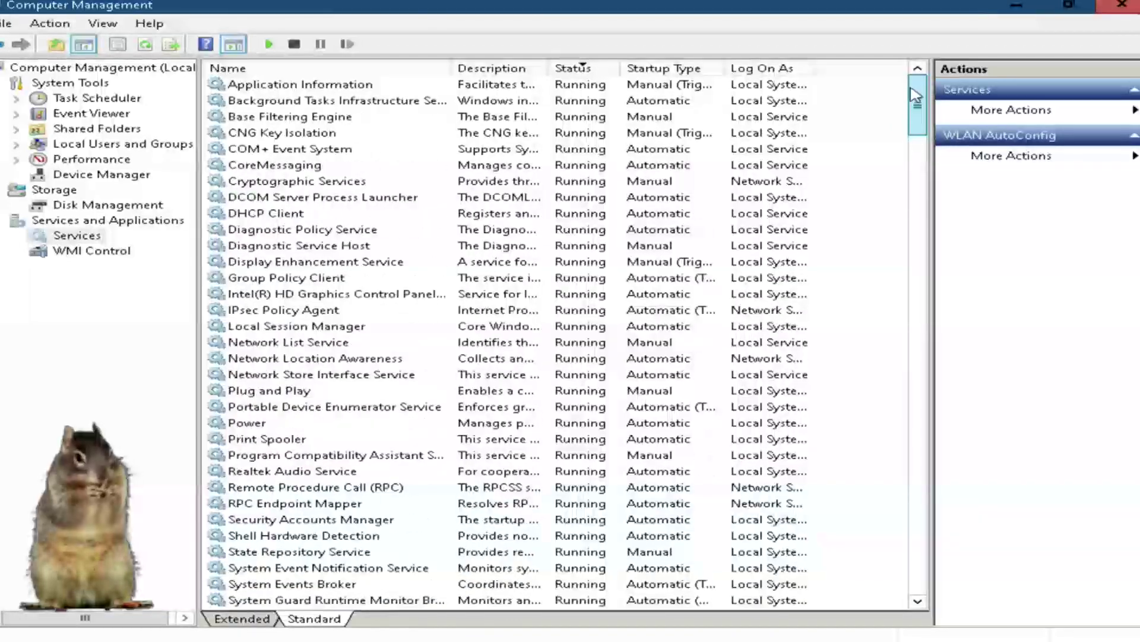
left_click(287, 218)
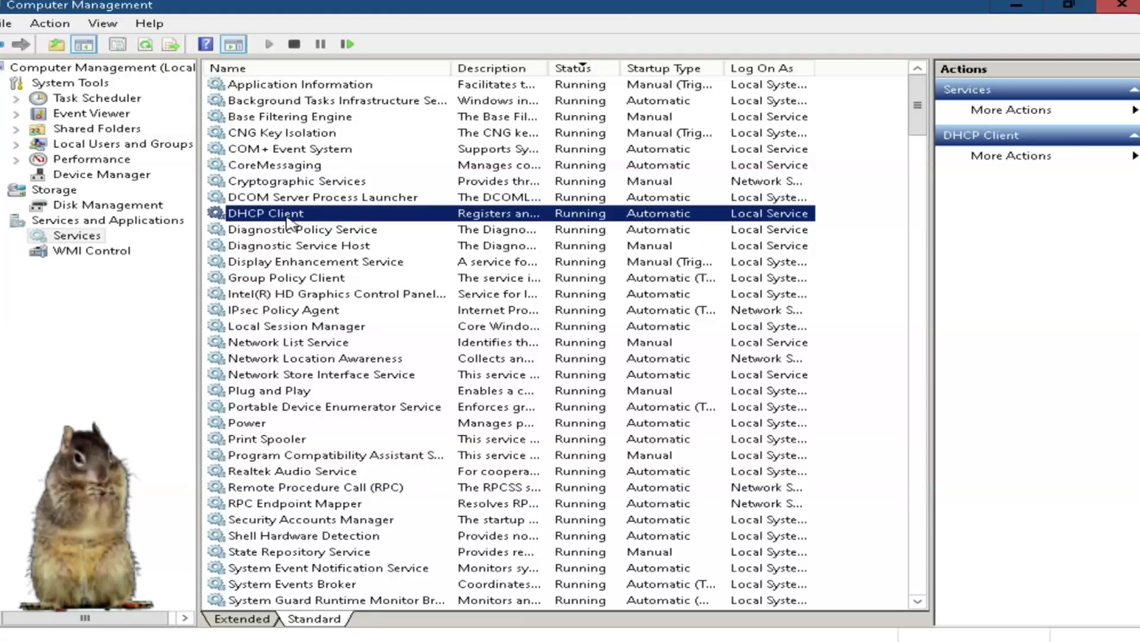
right_click(288, 218)
left_click(357, 369)
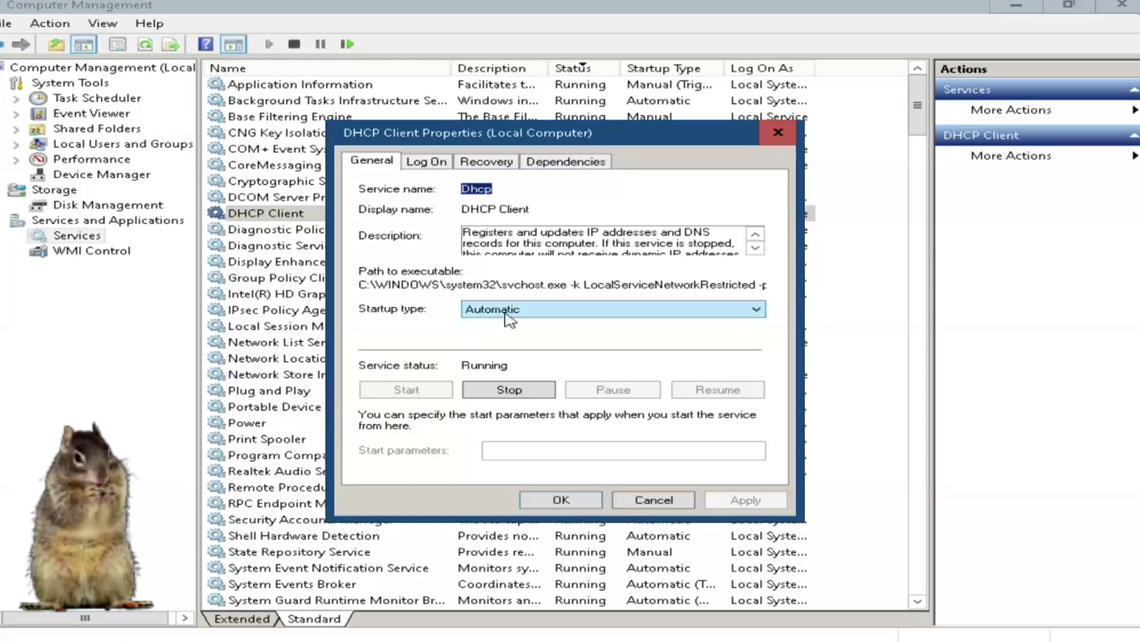
left_click(509, 310)
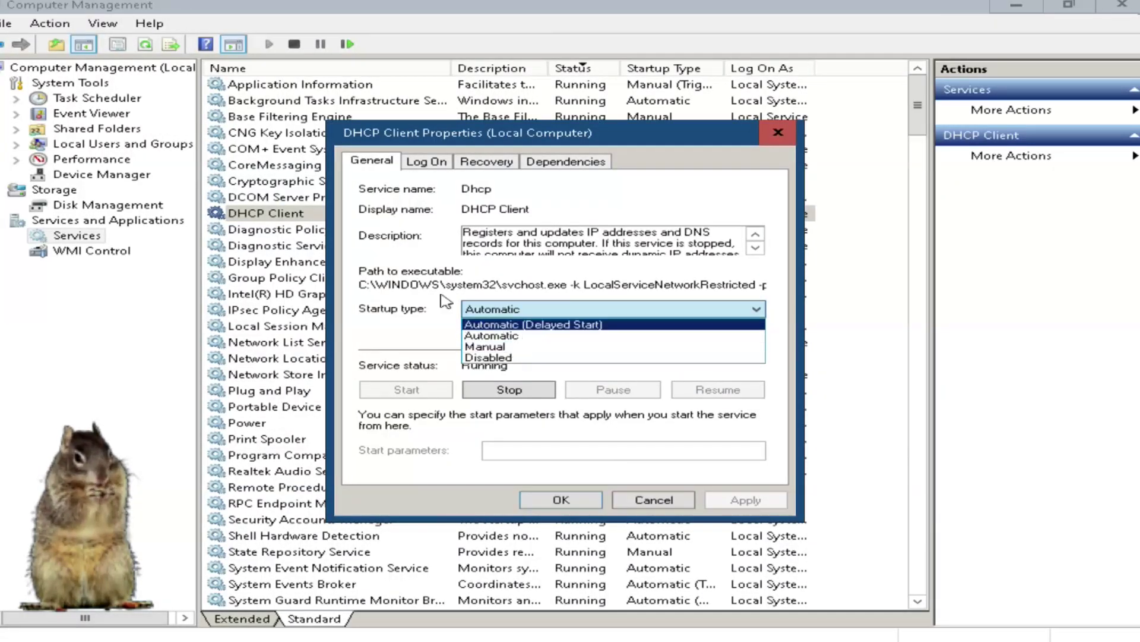
left_click(404, 339)
left_click(522, 393)
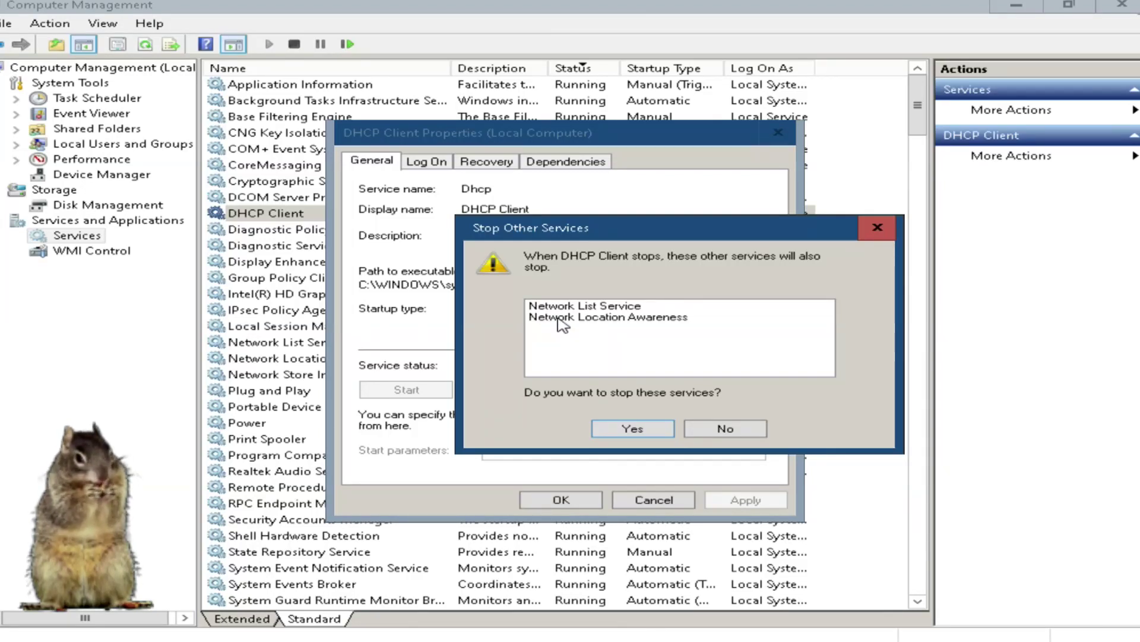
left_click(940, 630)
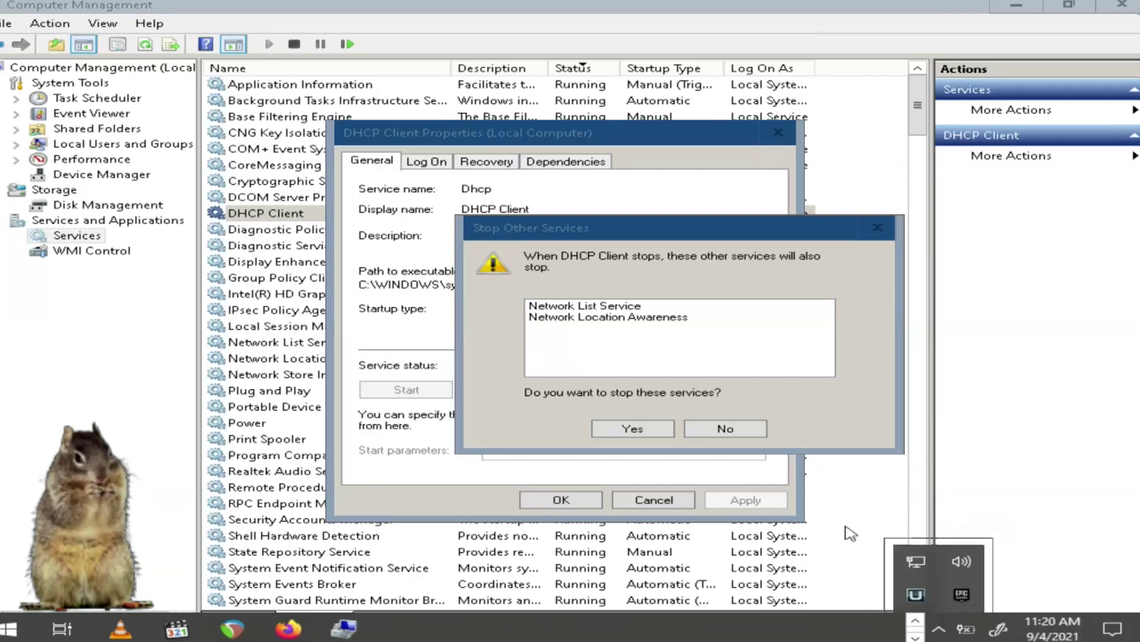
left_click(531, 383)
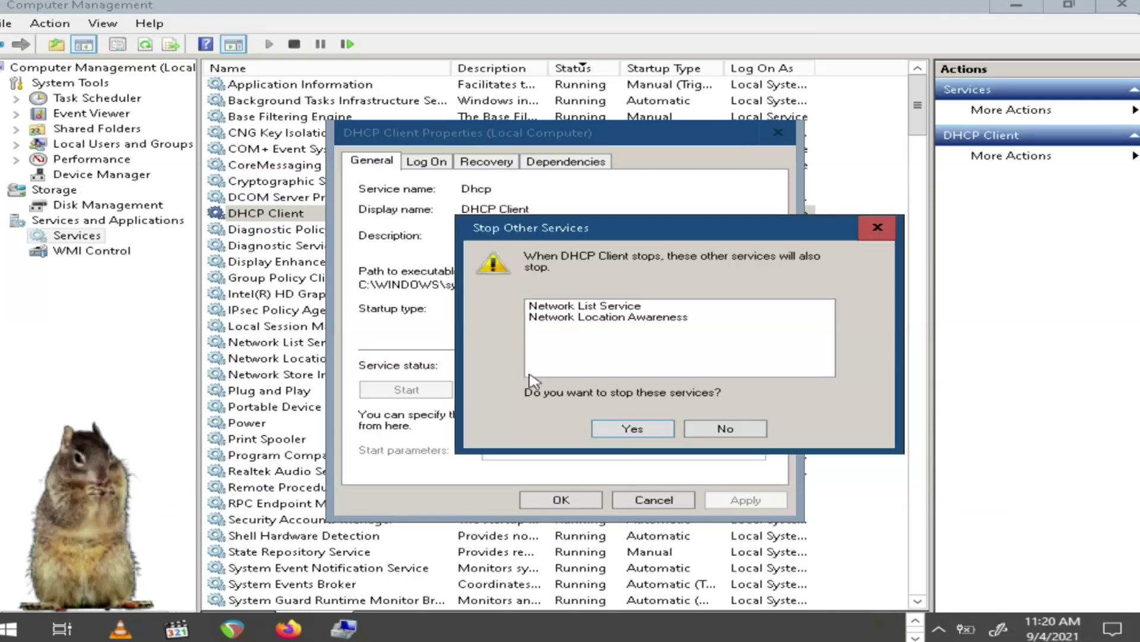
left_click(725, 428)
left_click(654, 500)
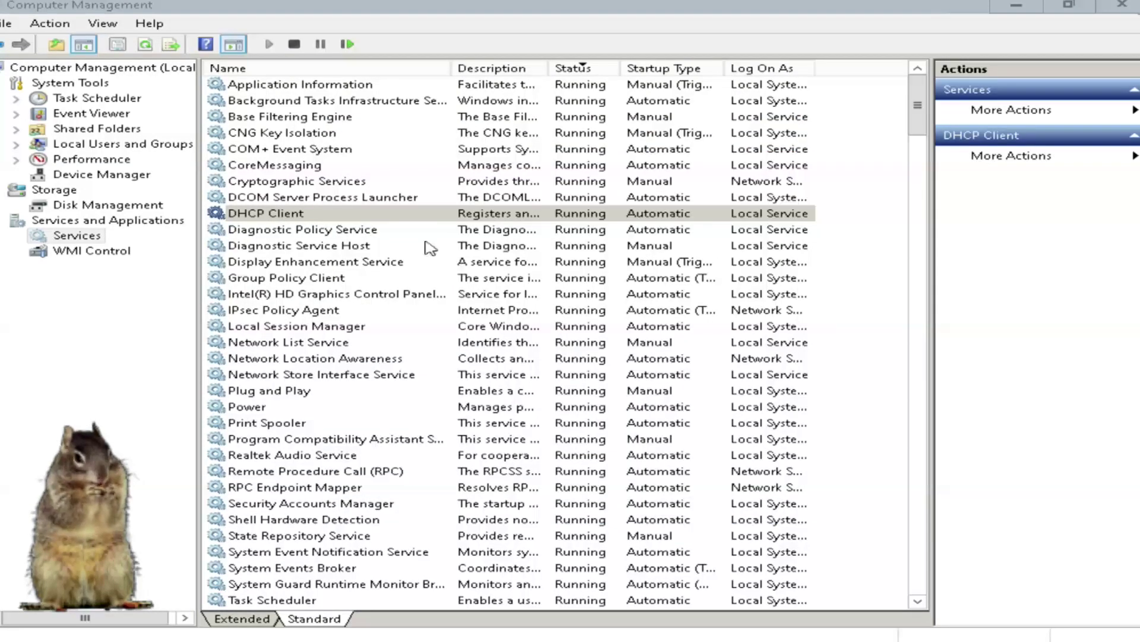
left_click(387, 218)
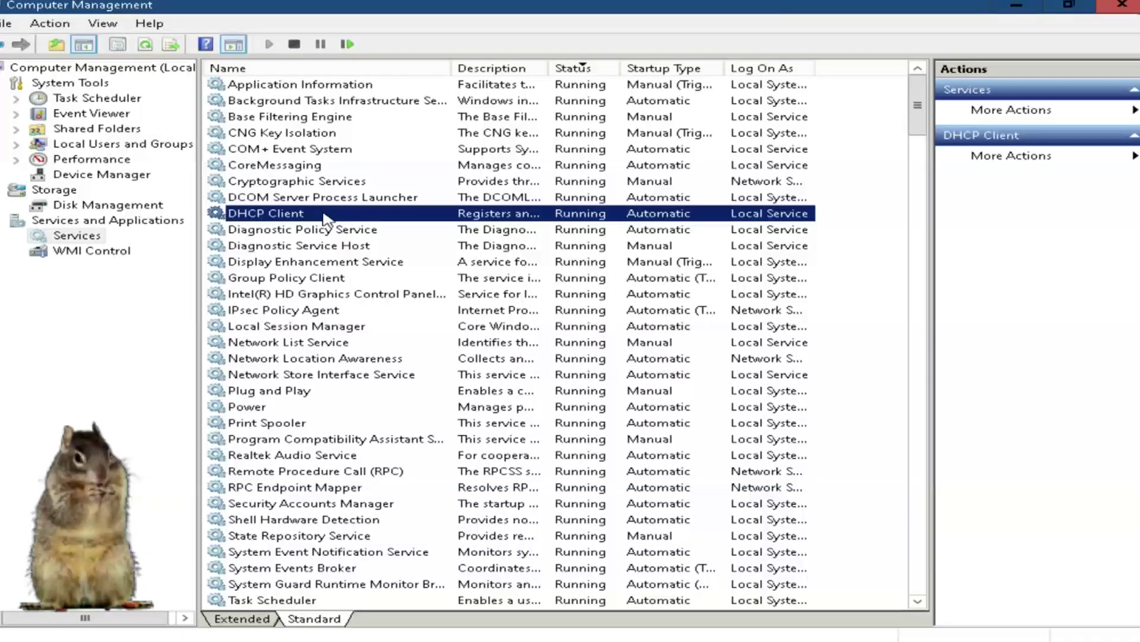
left_click_drag(920, 127, 921, 217)
left_click(683, 70)
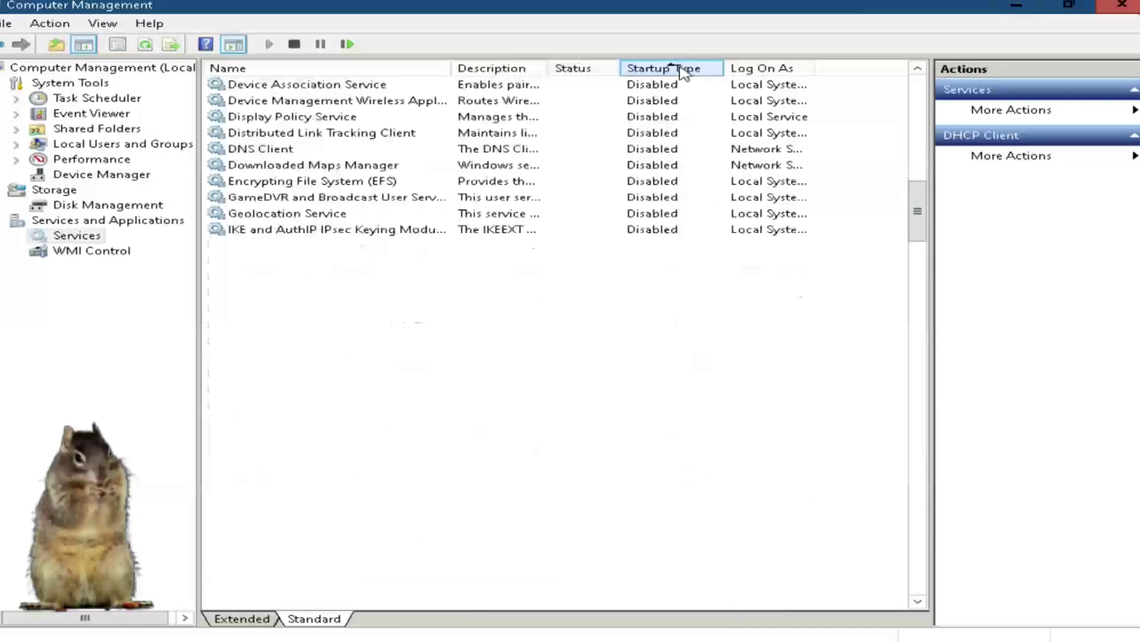
left_click_drag(918, 205, 917, 346)
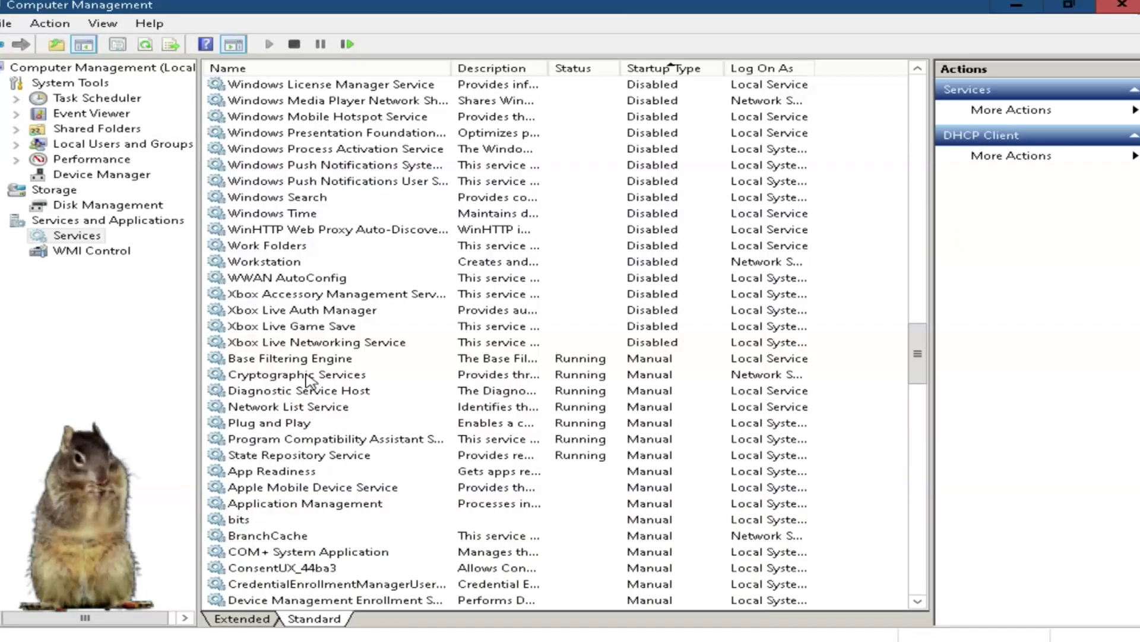
left_click(311, 408)
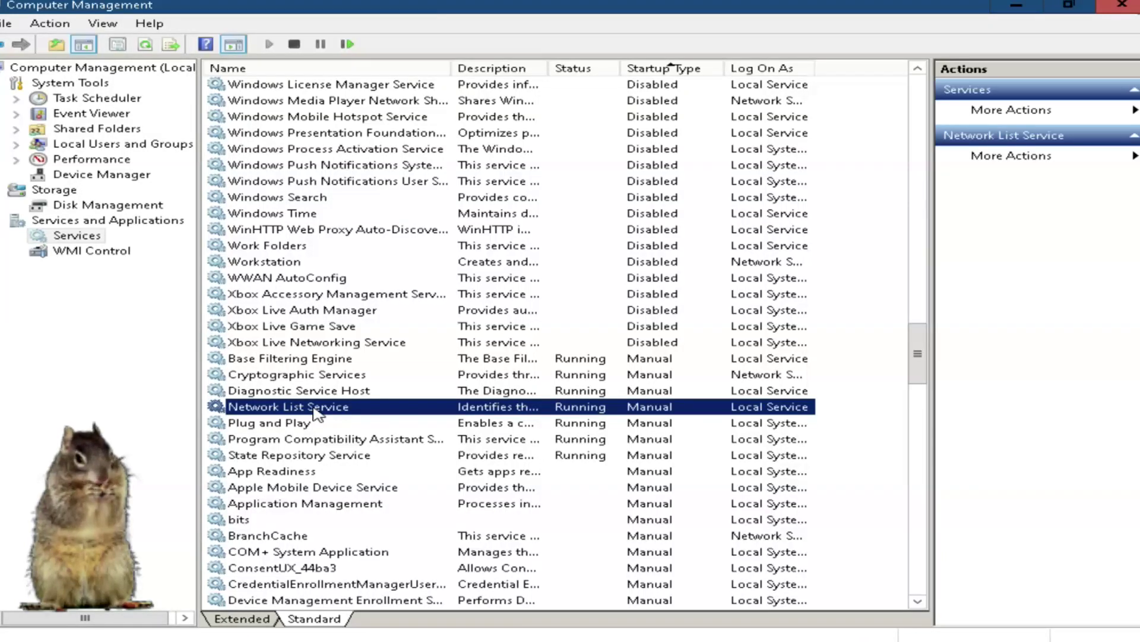
left_click(360, 489)
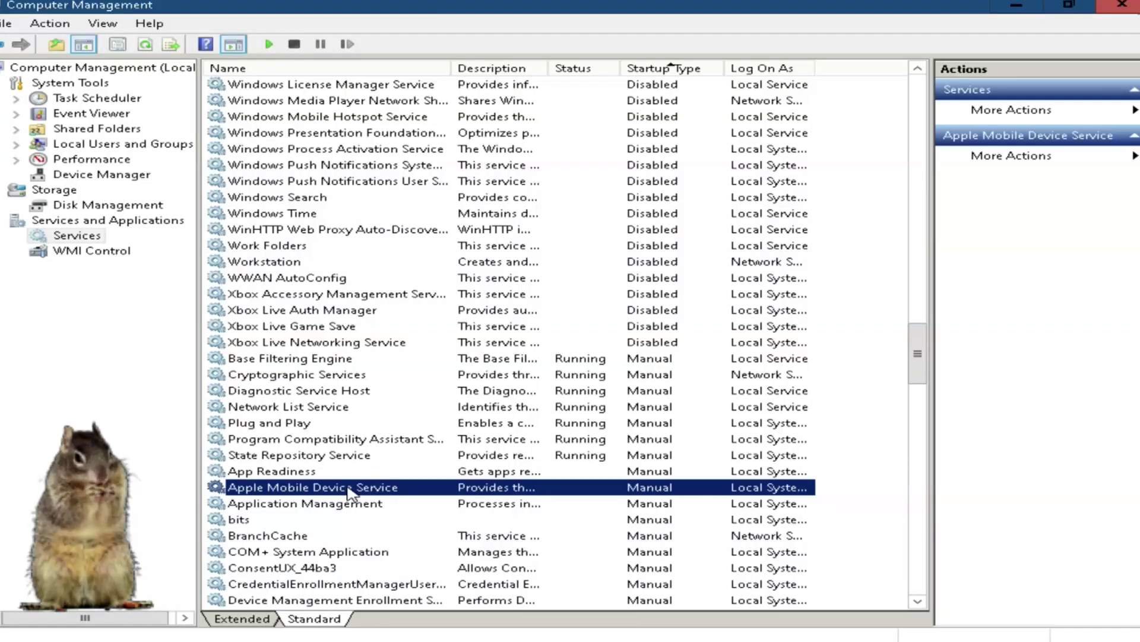
Dismiss the Apple Mobile Device Service menu and re-sort services by Status, running first.
right_click(347, 486)
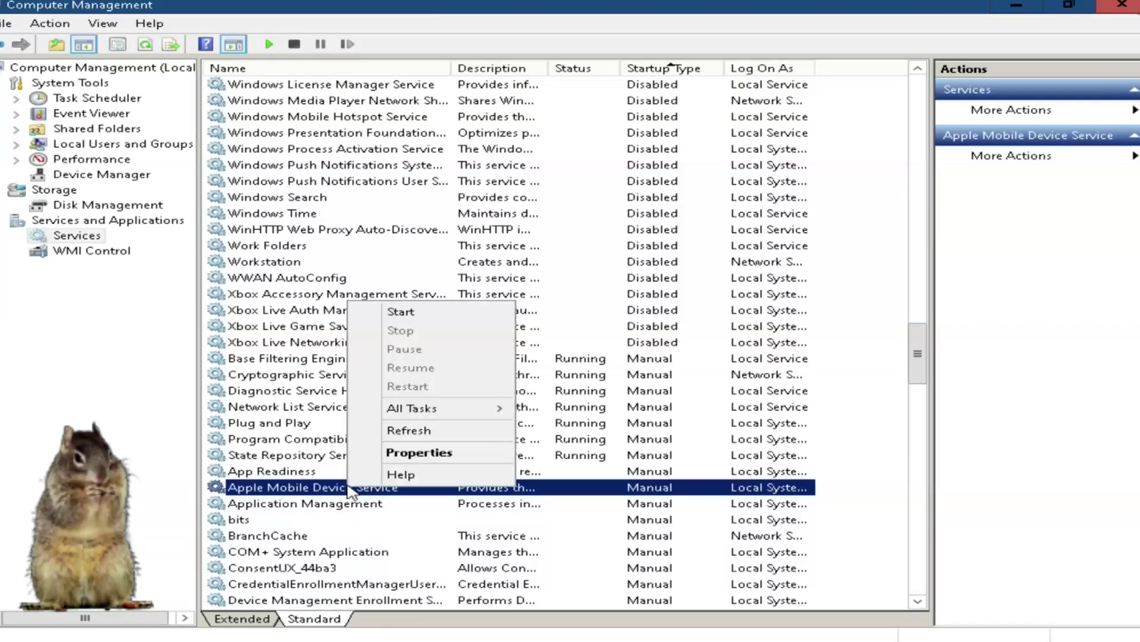
left_click(331, 485)
scroll(392, 428, "up", 3)
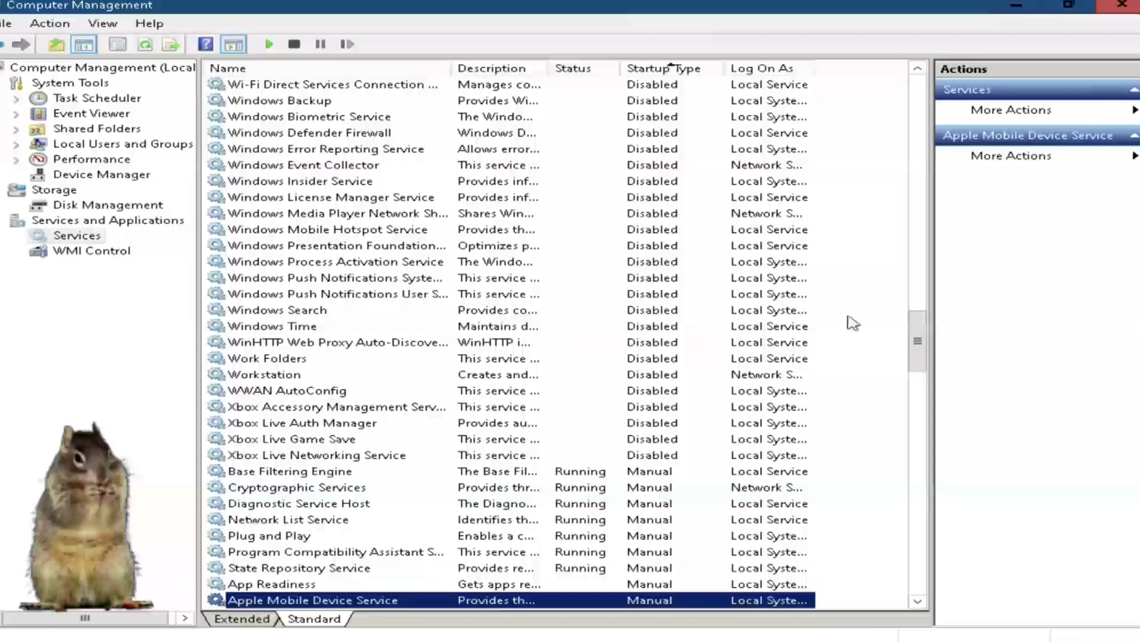
scroll(919, 342, "up", 1)
left_click_drag(920, 342, 911, 70)
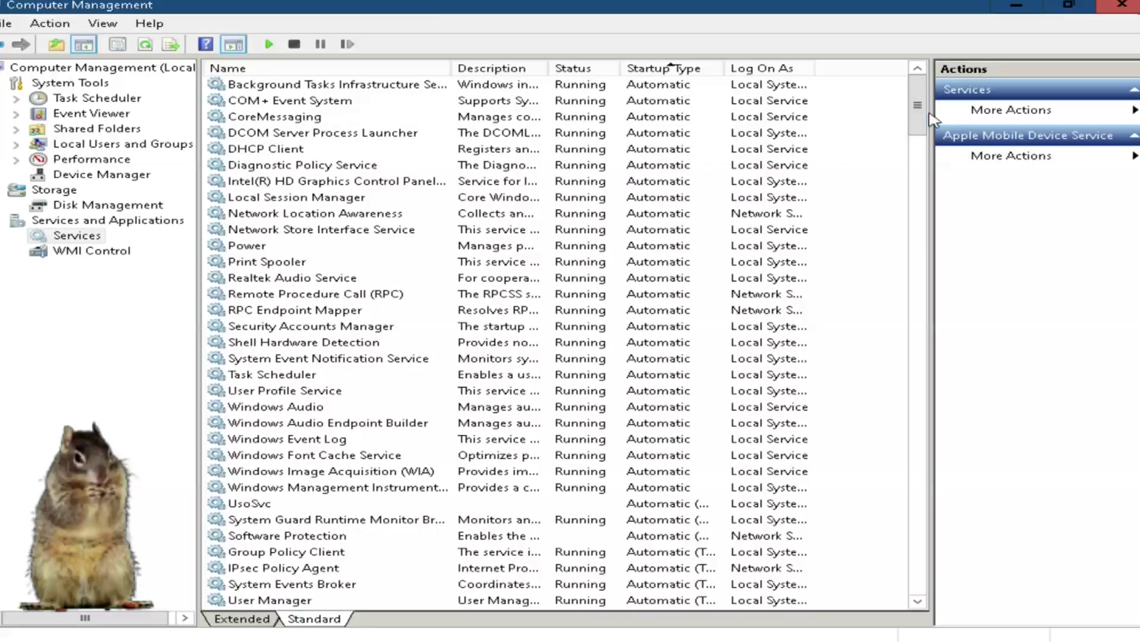
left_click(587, 70)
left_click(583, 70)
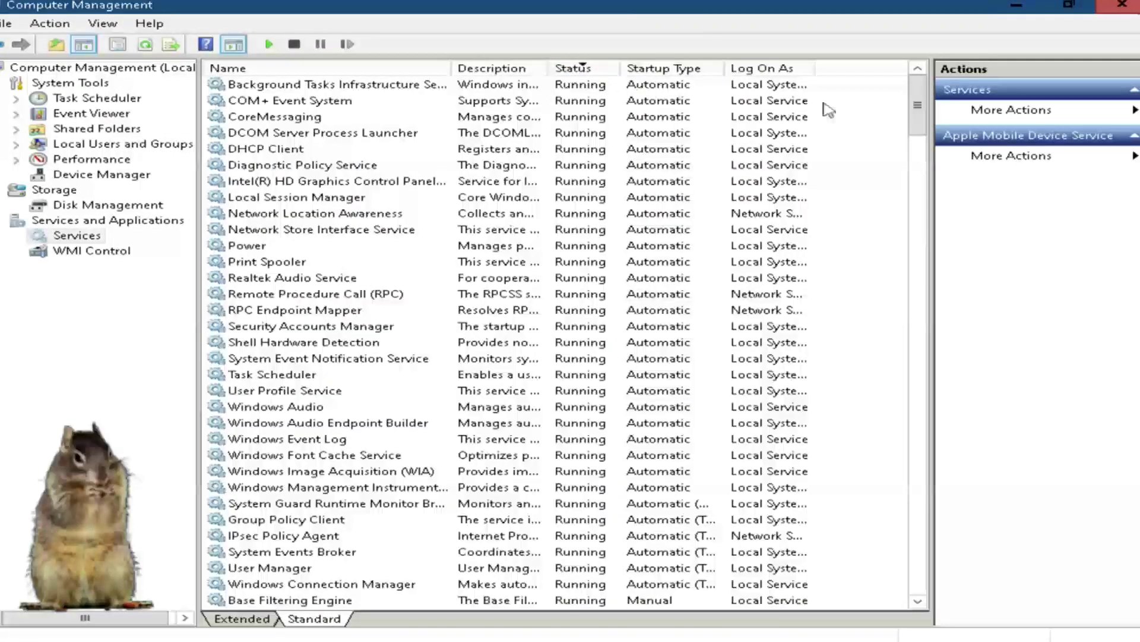
Review the status-sorted list, then sort the services alphabetically by Name.
left_click_drag(919, 109, 936, 590)
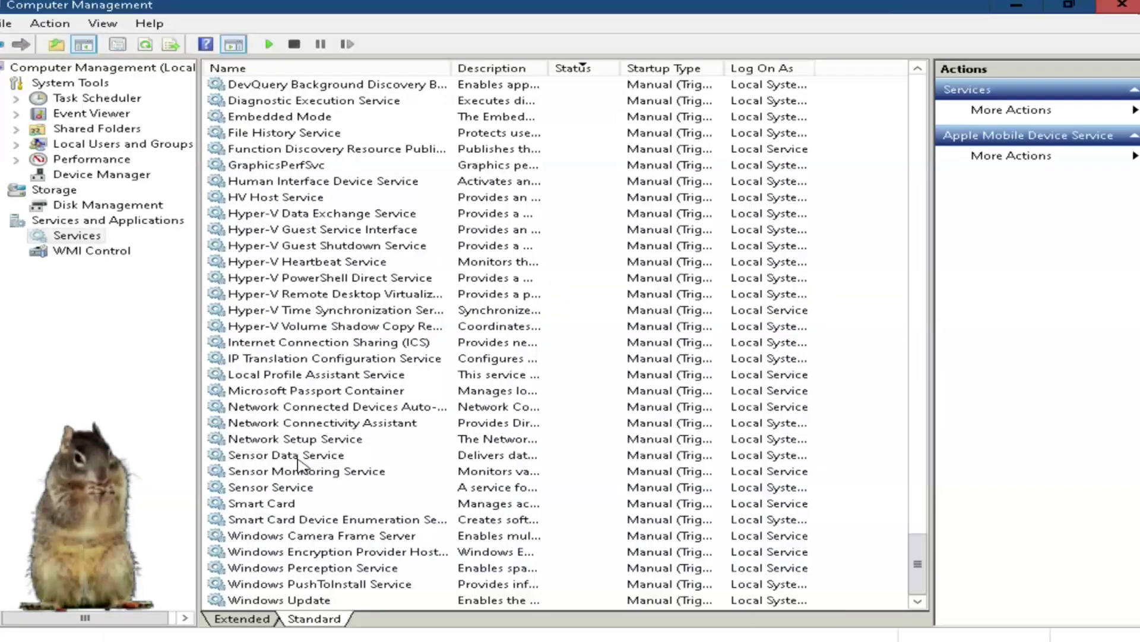
left_click_drag(918, 563, 910, 105)
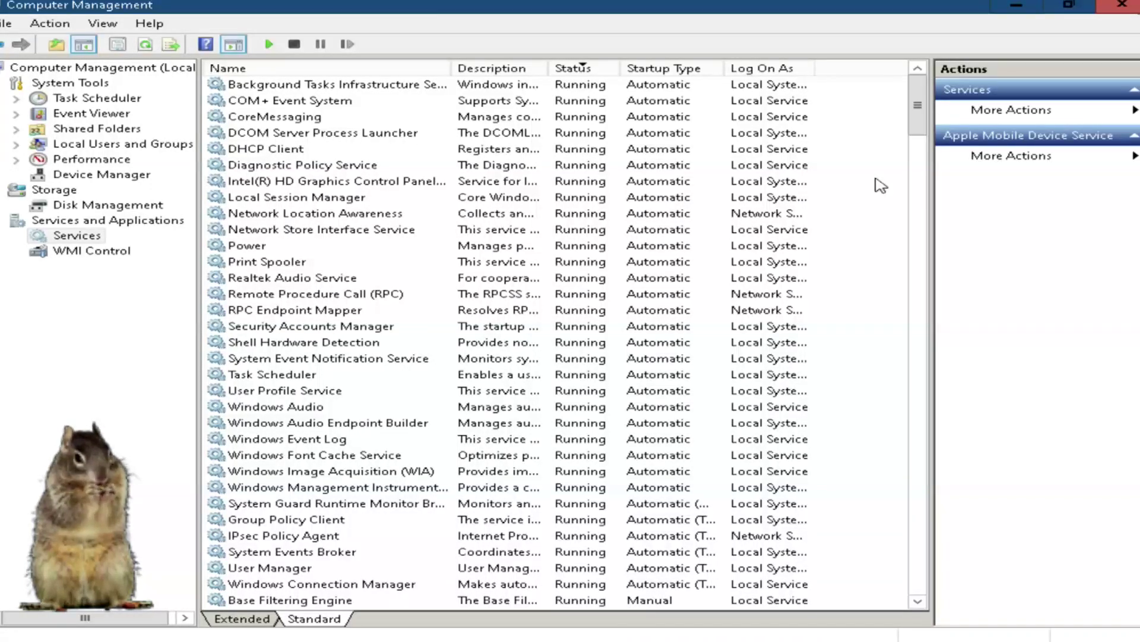
mouse_move(918, 106)
left_mouse_down()
mouse_move(919, 118)
mouse_move(926, 107)
left_mouse_up()
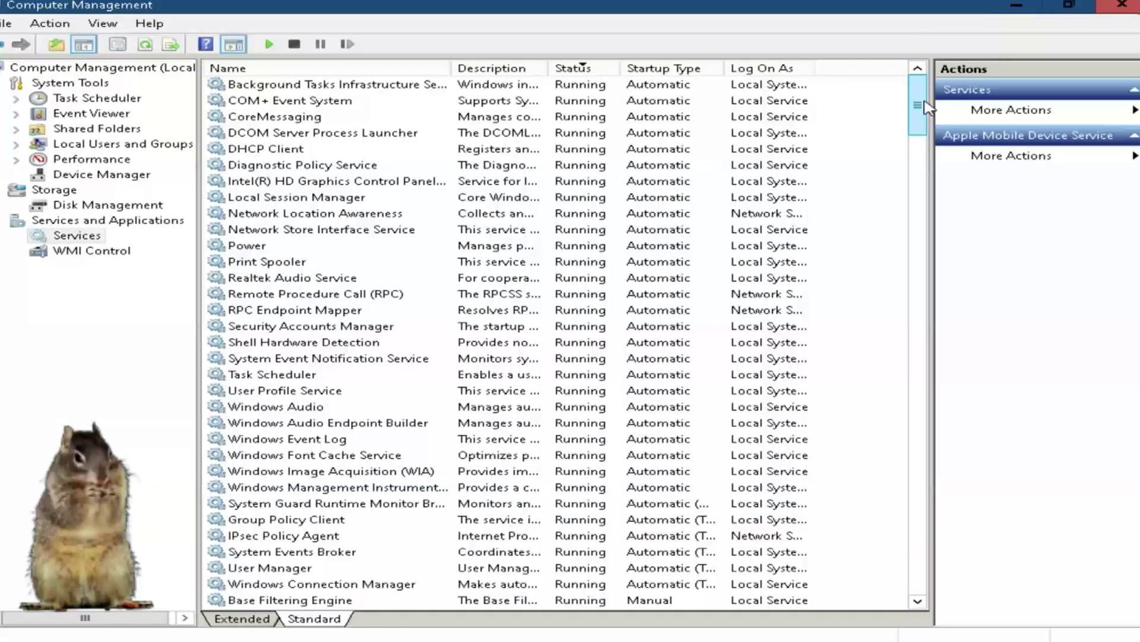
mouse_move(924, 106)
left_mouse_down()
mouse_move(923, 119)
mouse_move(922, 105)
left_mouse_up()
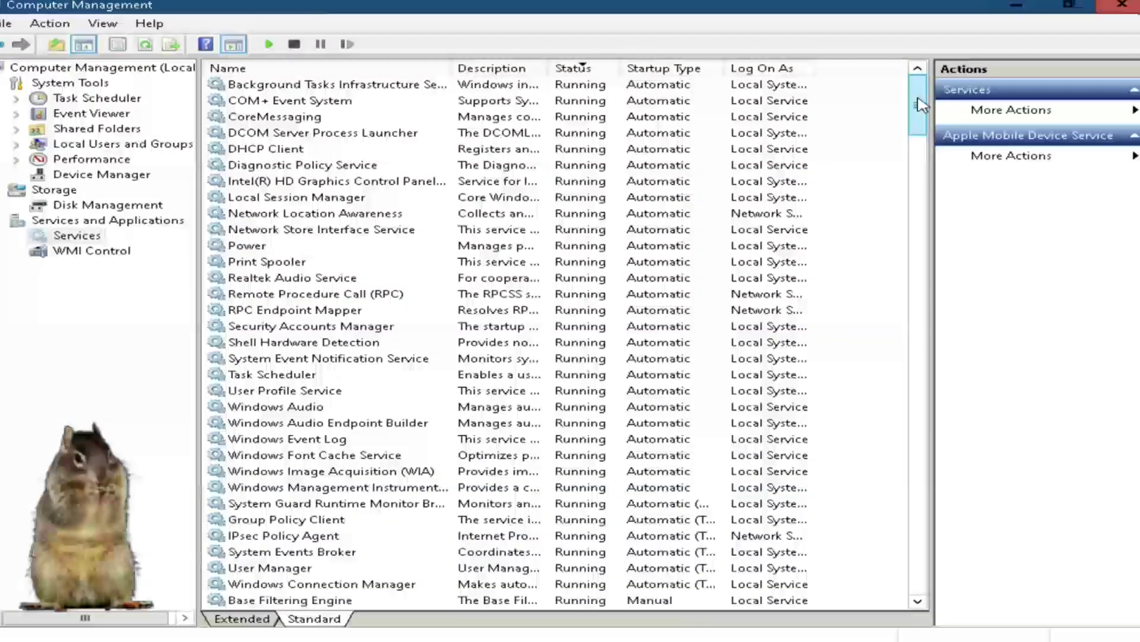
mouse_move(917, 98)
left_mouse_down()
mouse_move(934, 567)
mouse_move(909, 91)
left_mouse_up()
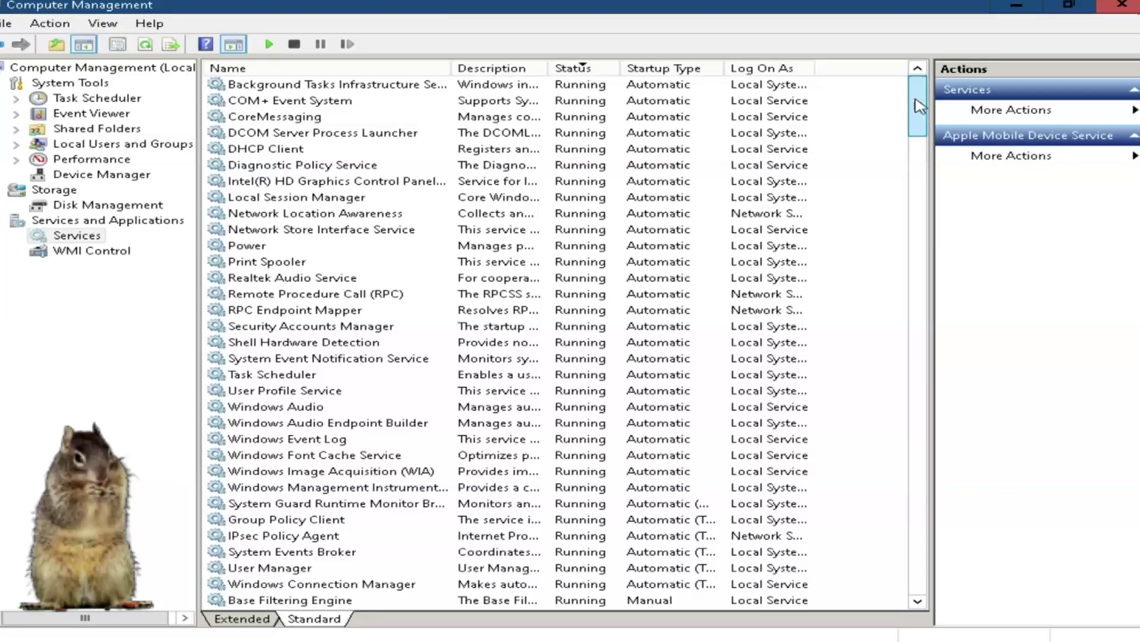
left_click(378, 74)
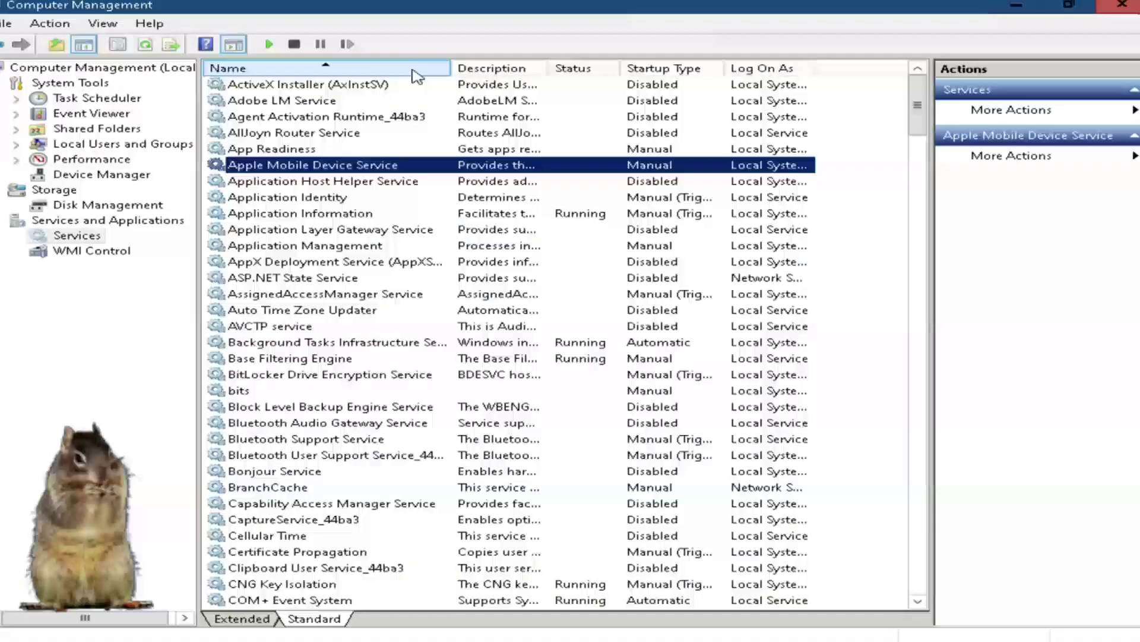
left_click_drag(918, 112, 930, 484)
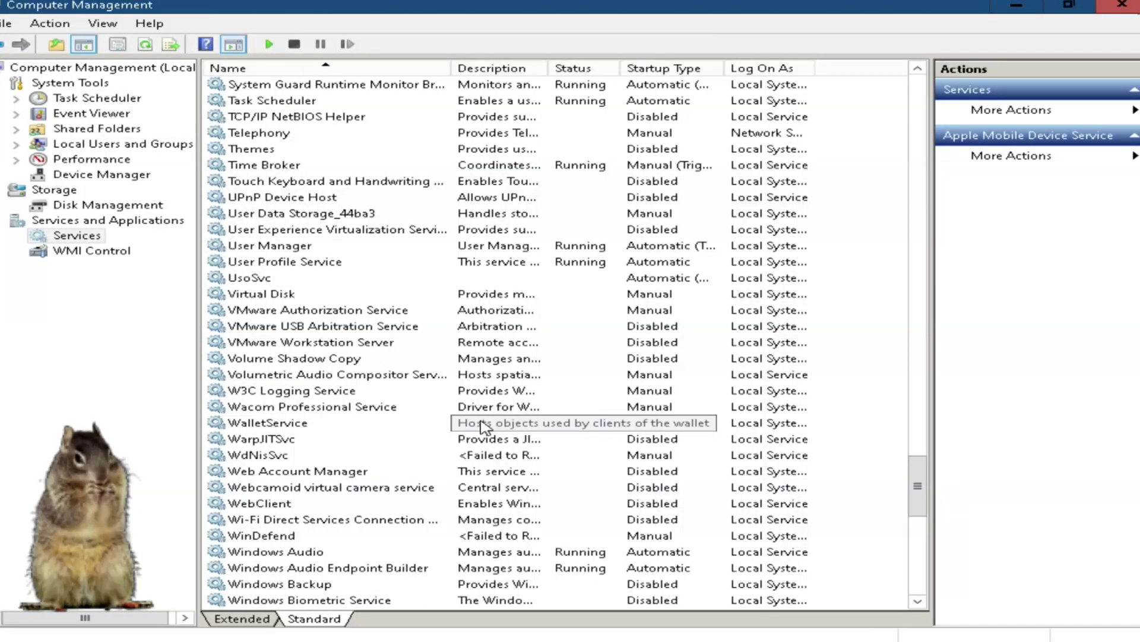
left_click(380, 313)
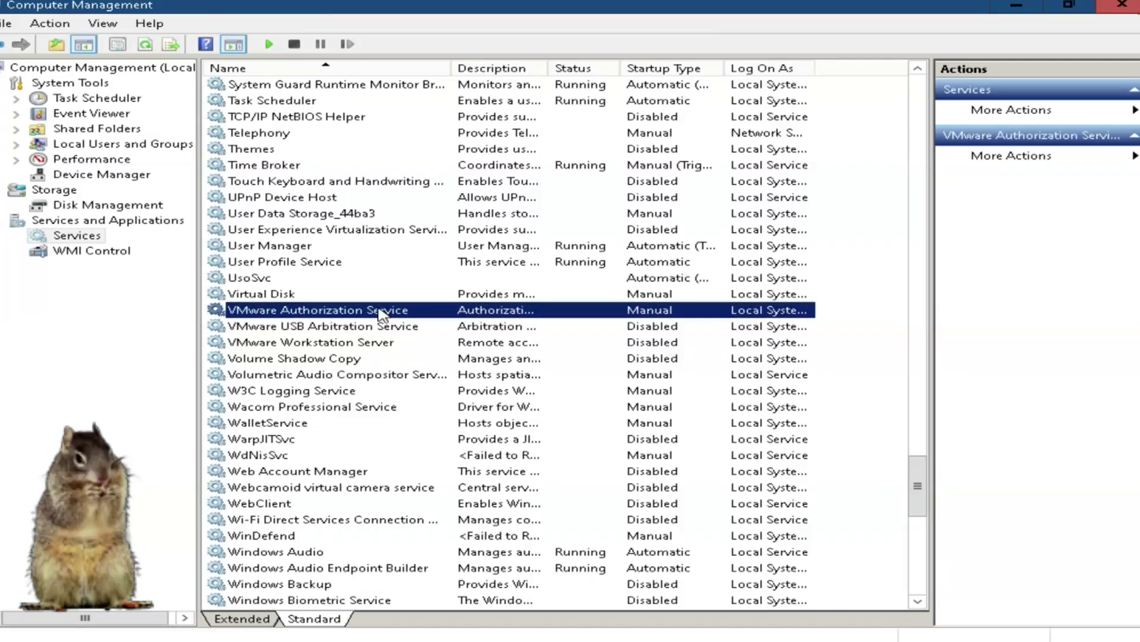
left_click(360, 343)
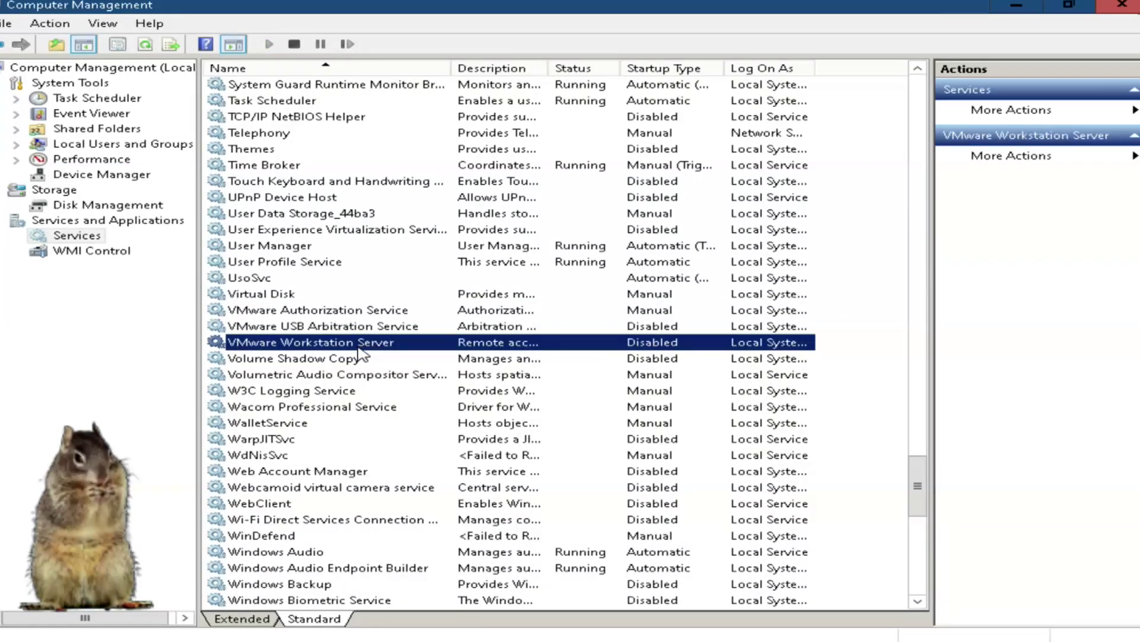
left_click(361, 326)
left_click(360, 310)
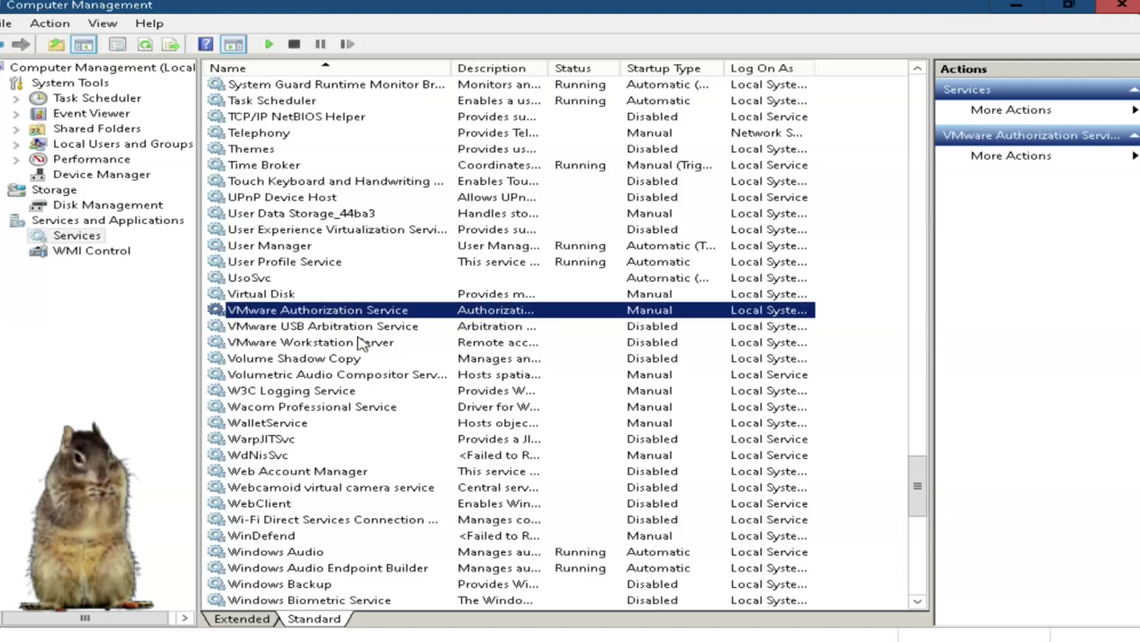
left_click(361, 343)
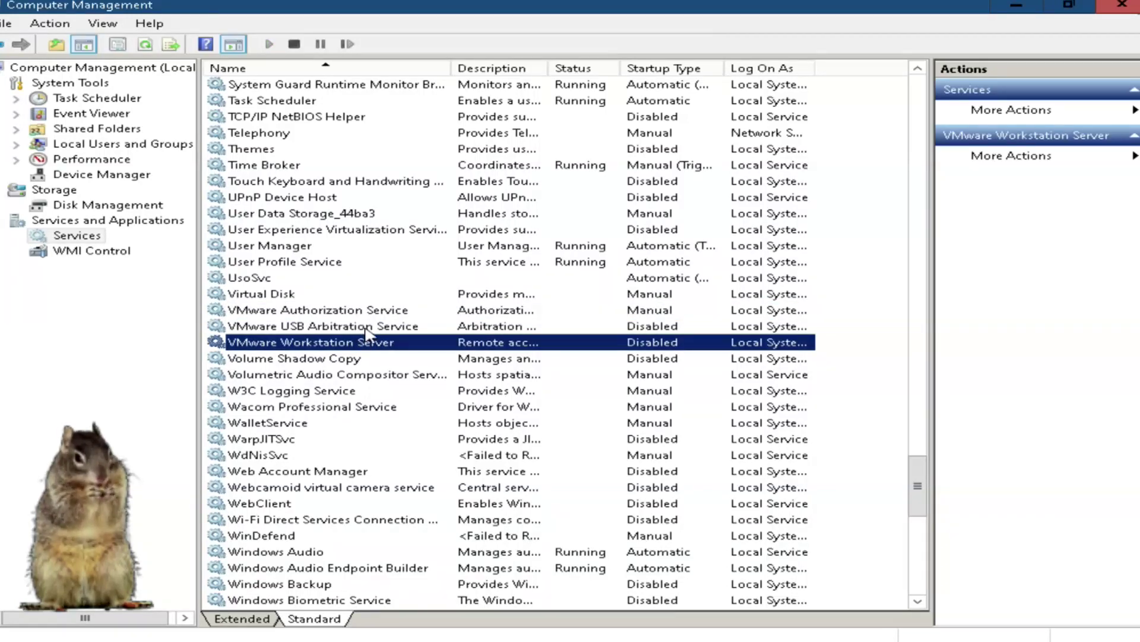
left_click(361, 313)
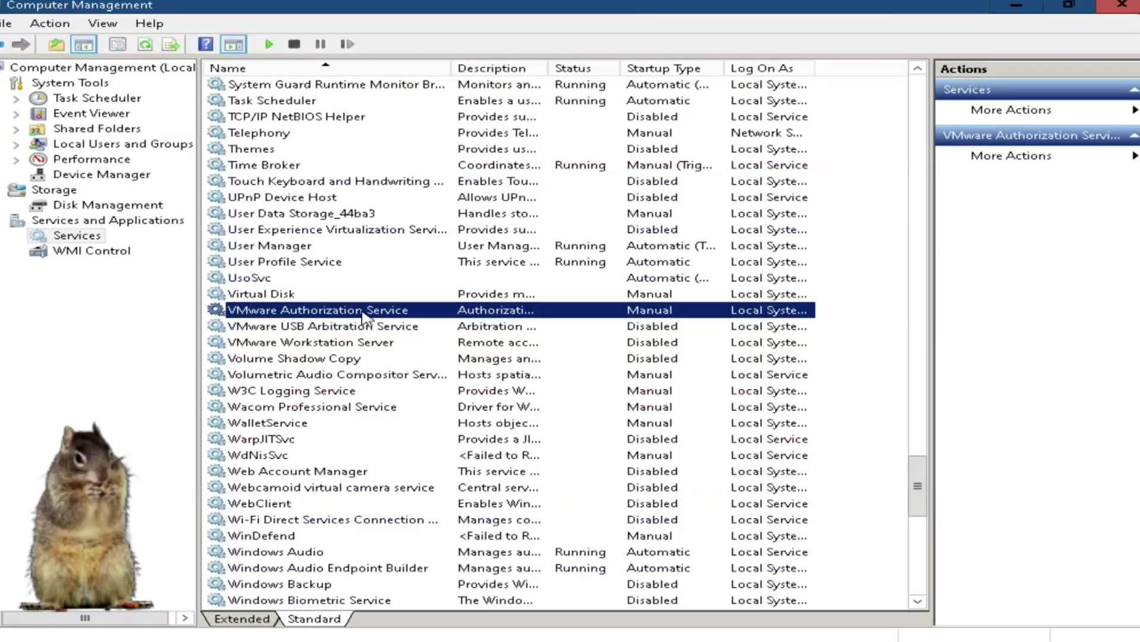
left_click(363, 327)
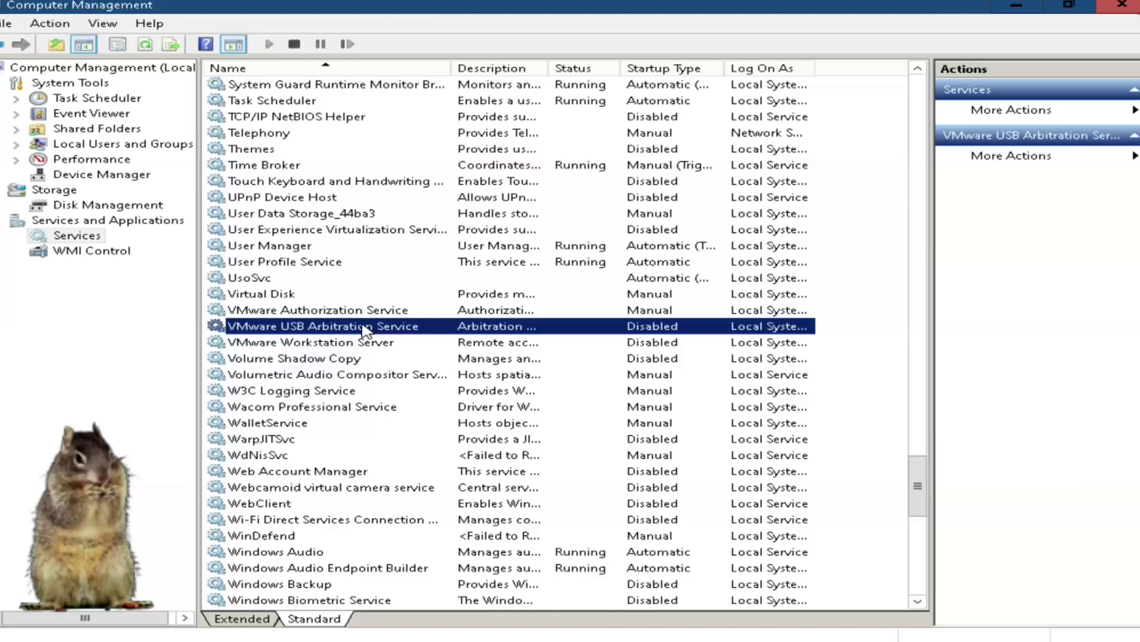
left_click(355, 343)
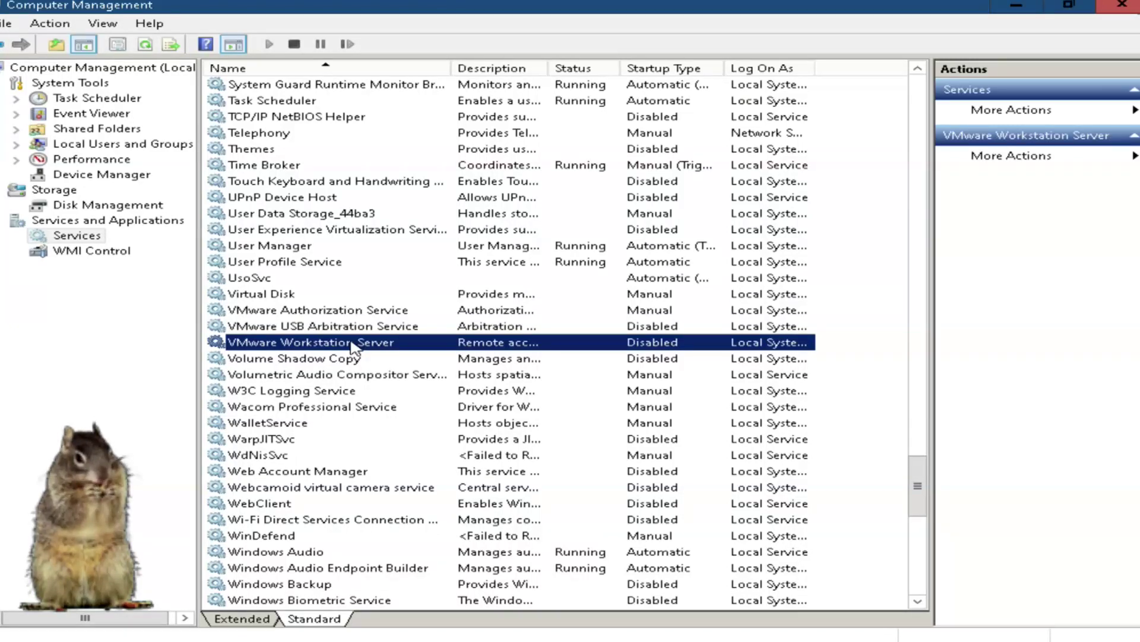
Set VMware Authorization Service's startup type to Disabled in its Properties and apply.
right_click(361, 308)
left_click(416, 458)
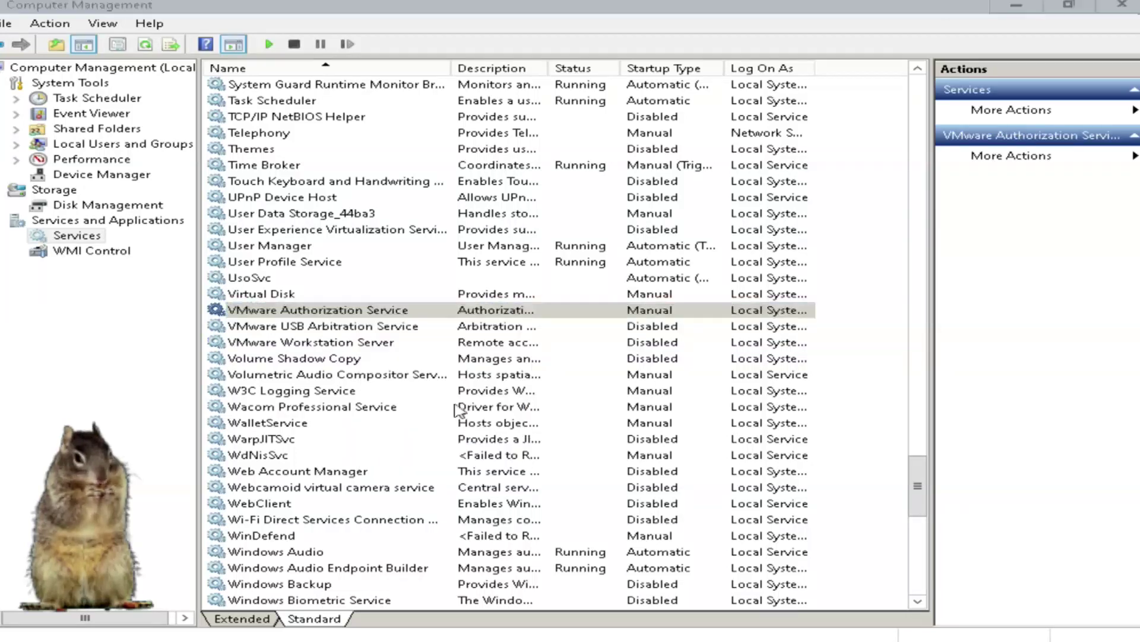
left_click(493, 309)
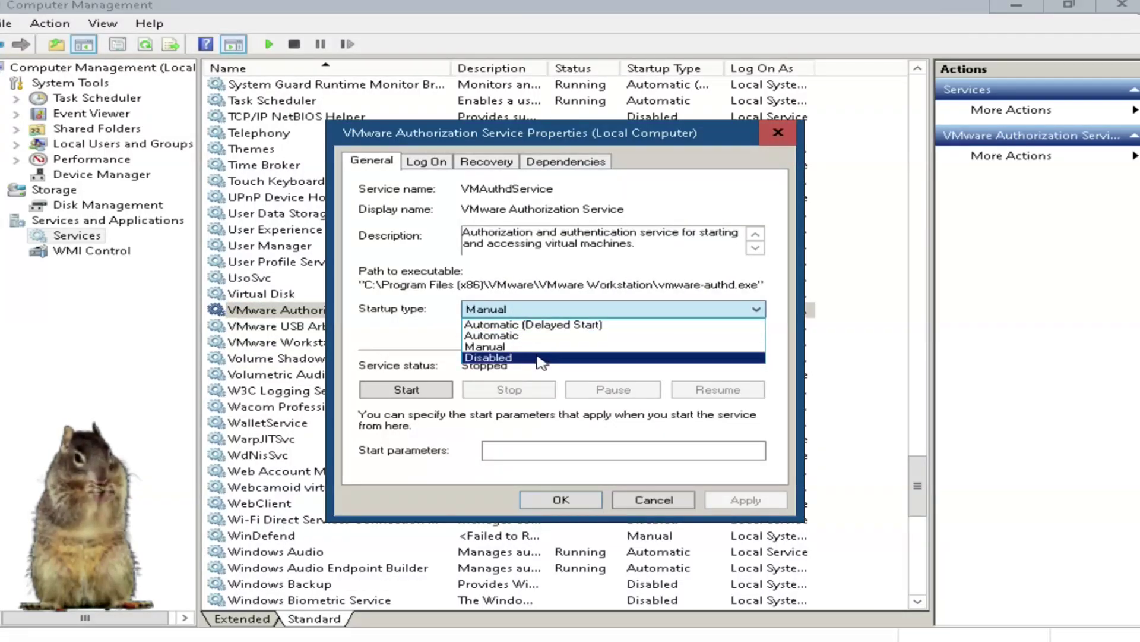
left_click(535, 358)
left_click(734, 501)
left_click(655, 500)
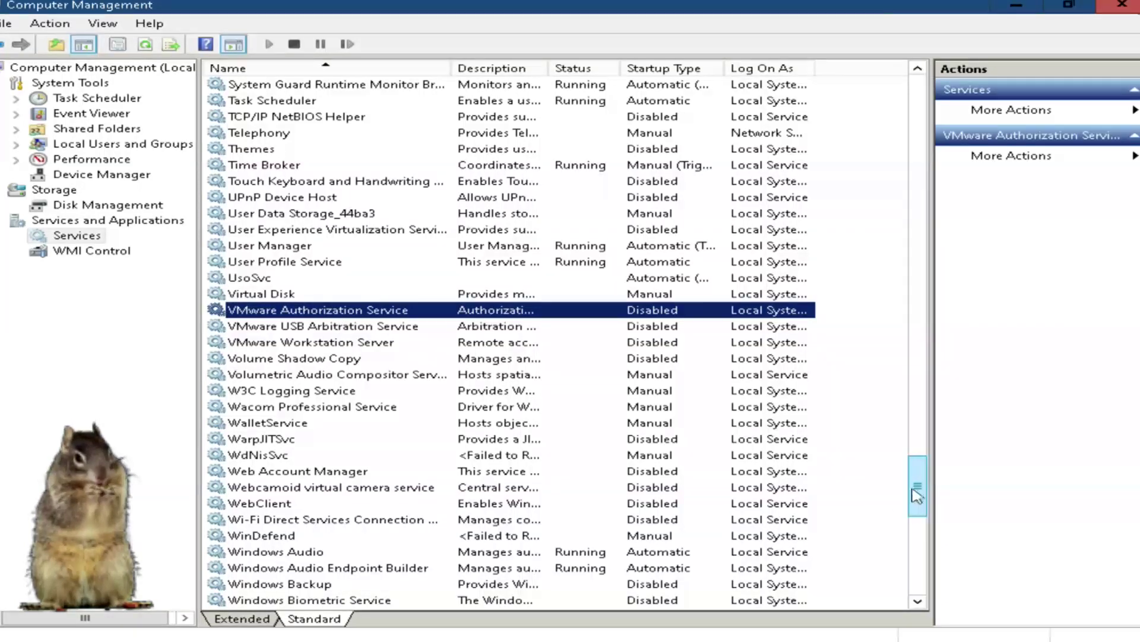
left_click_drag(918, 487, 918, 105)
left_click(570, 70)
left_click(571, 70)
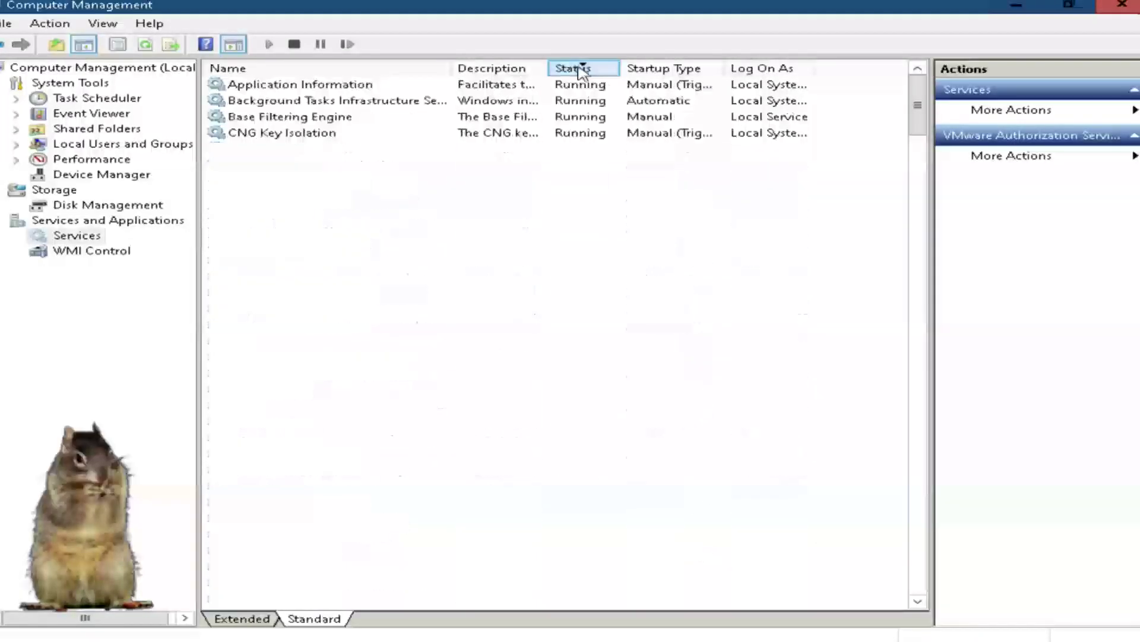
scroll(410, 273, "down", 5)
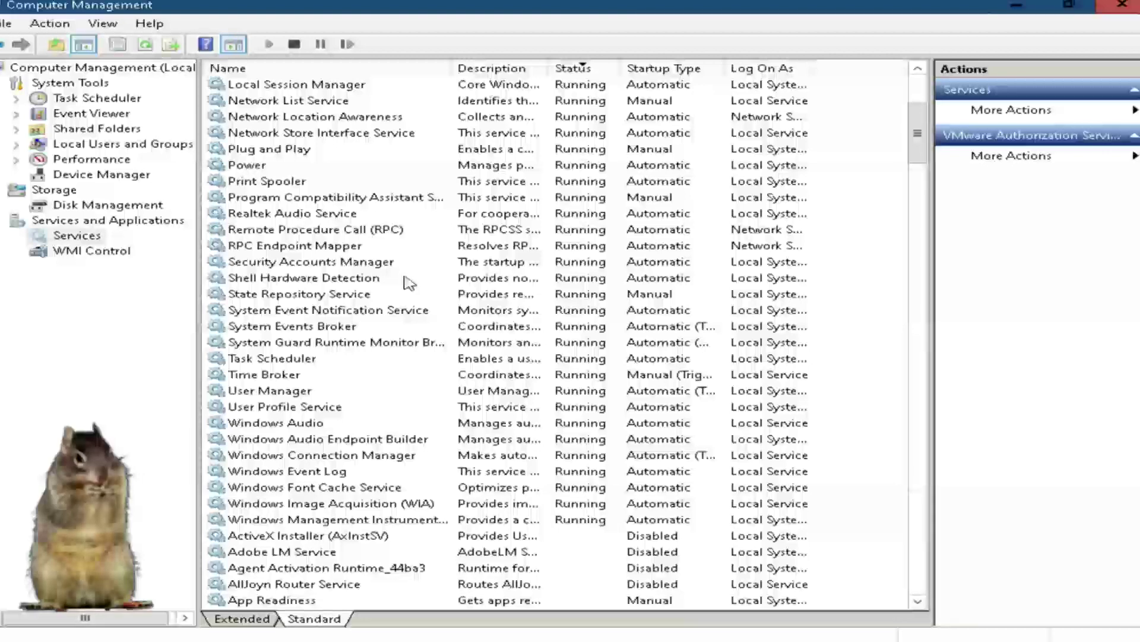
left_click_drag(920, 148, 920, 181)
scroll(919, 181, "up", 6)
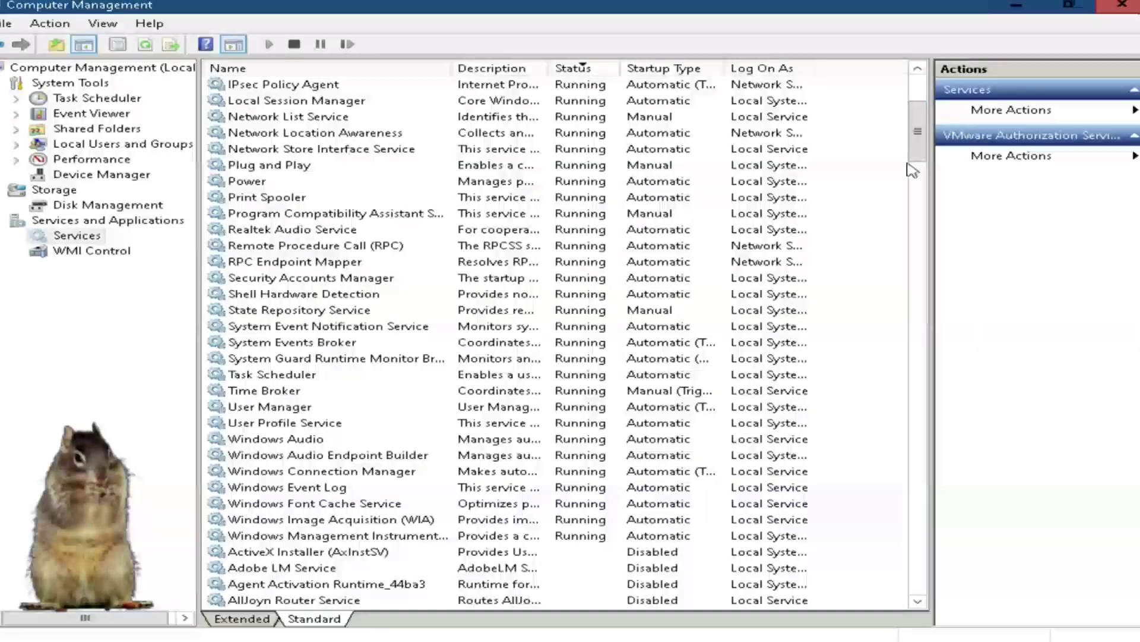
mouse_move(910, 160)
left_mouse_down()
mouse_move(922, 104)
mouse_move(917, 584)
mouse_move(922, 87)
mouse_move(923, 149)
left_mouse_up()
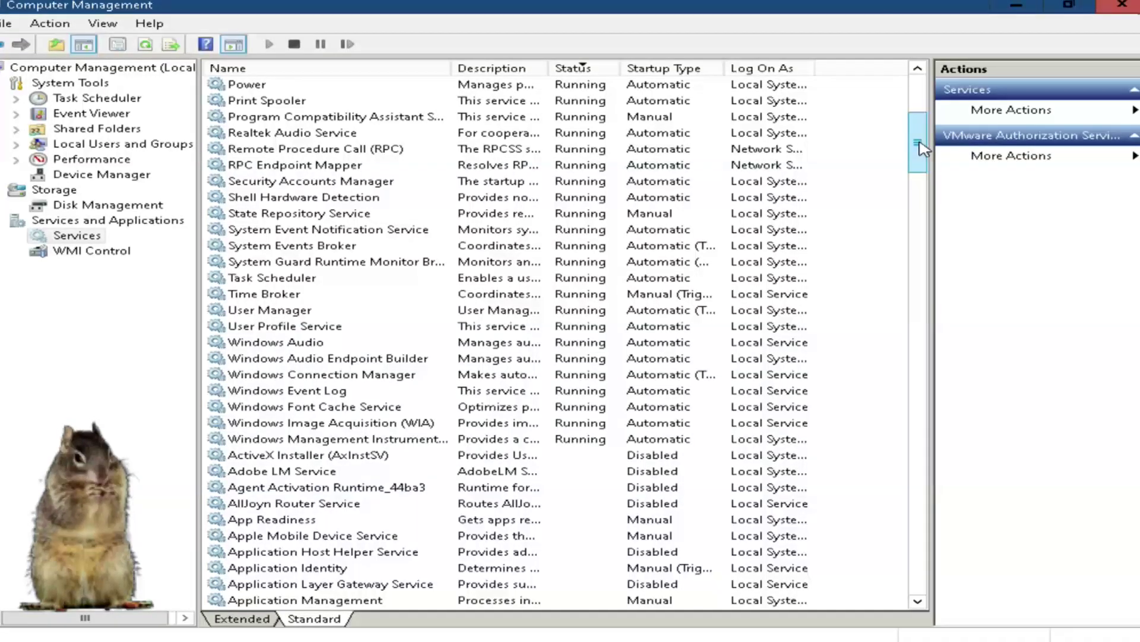
left_click_drag(919, 147, 921, 107)
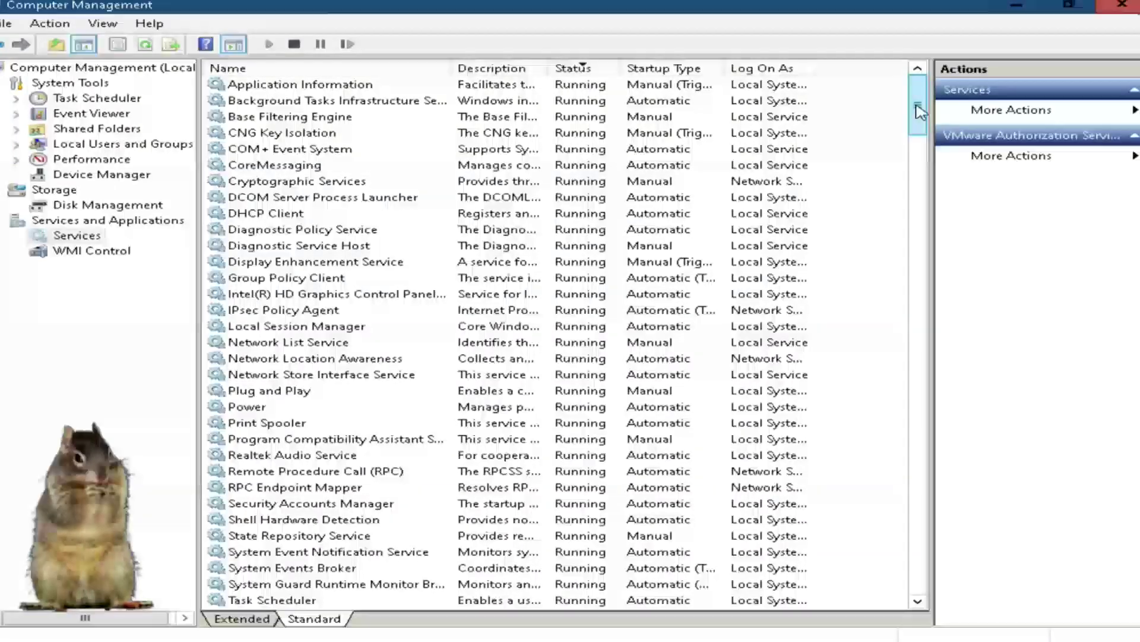
left_click_drag(920, 110, 924, 153)
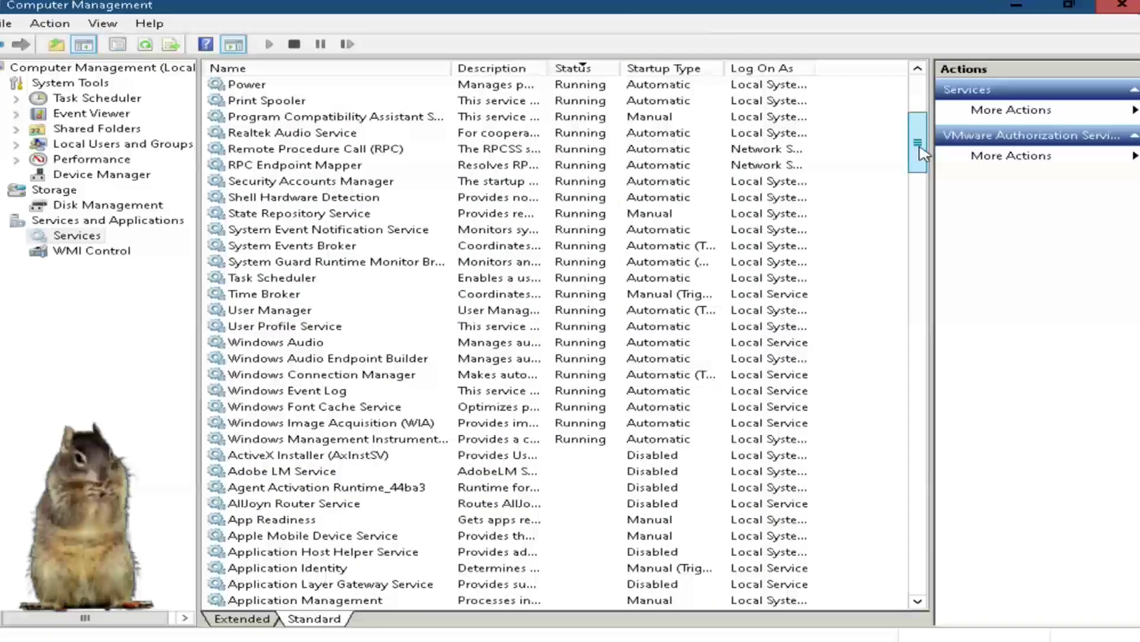
left_click_drag(922, 152, 923, 89)
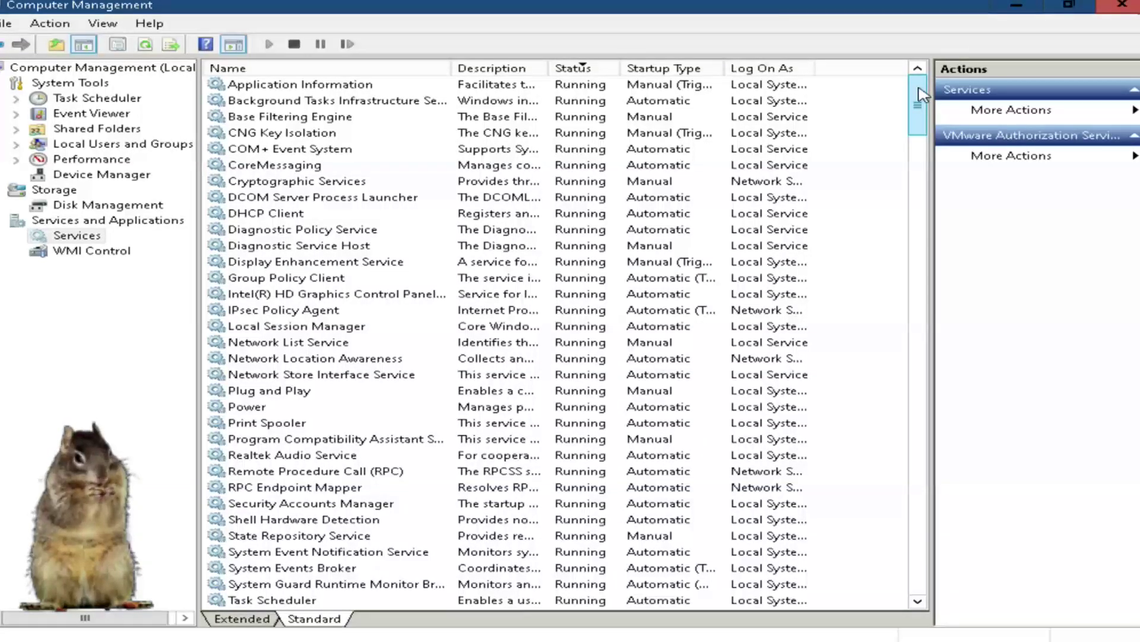
mouse_move(921, 94)
left_mouse_down()
mouse_move(922, 107)
mouse_move(925, 86)
left_mouse_up()
left_click(290, 217)
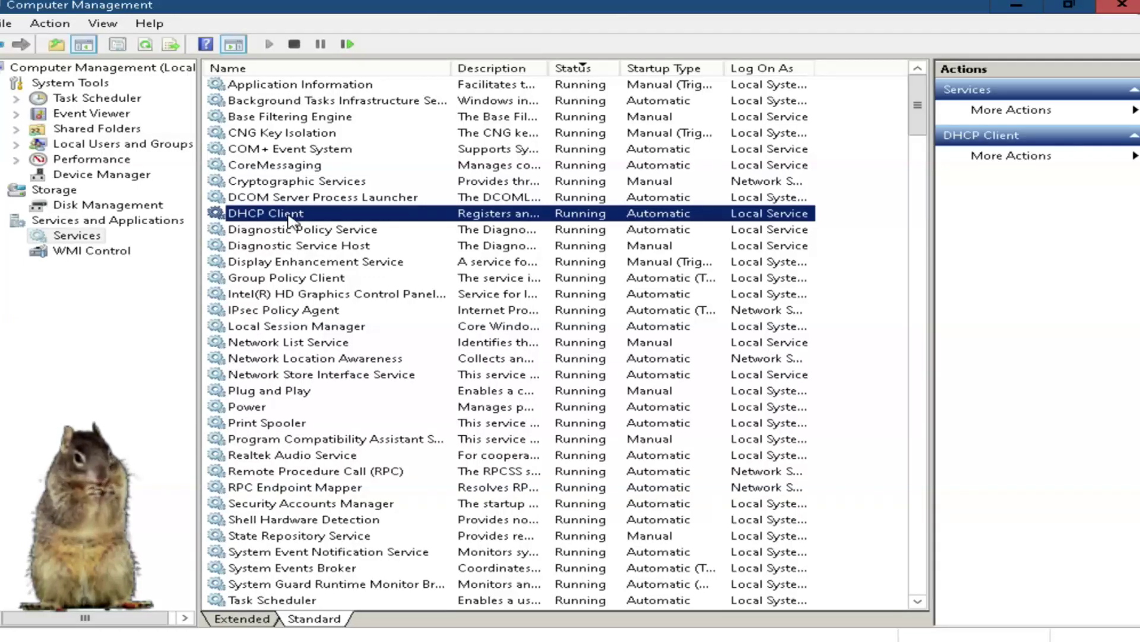
scroll(290, 221, "down", 1)
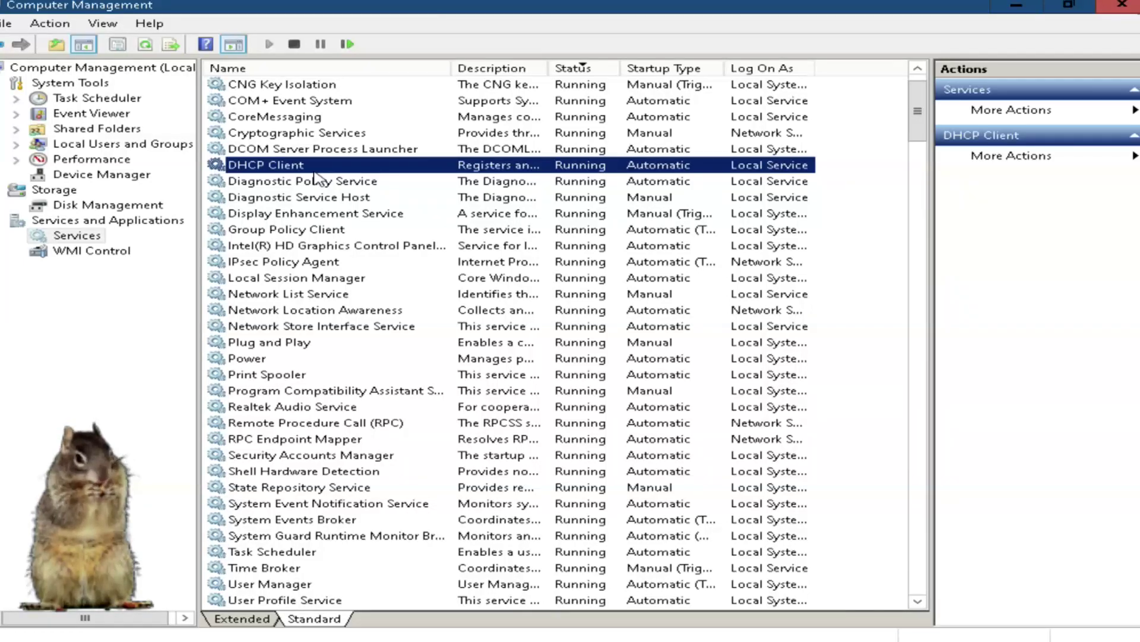
scroll(359, 221, "down", 1)
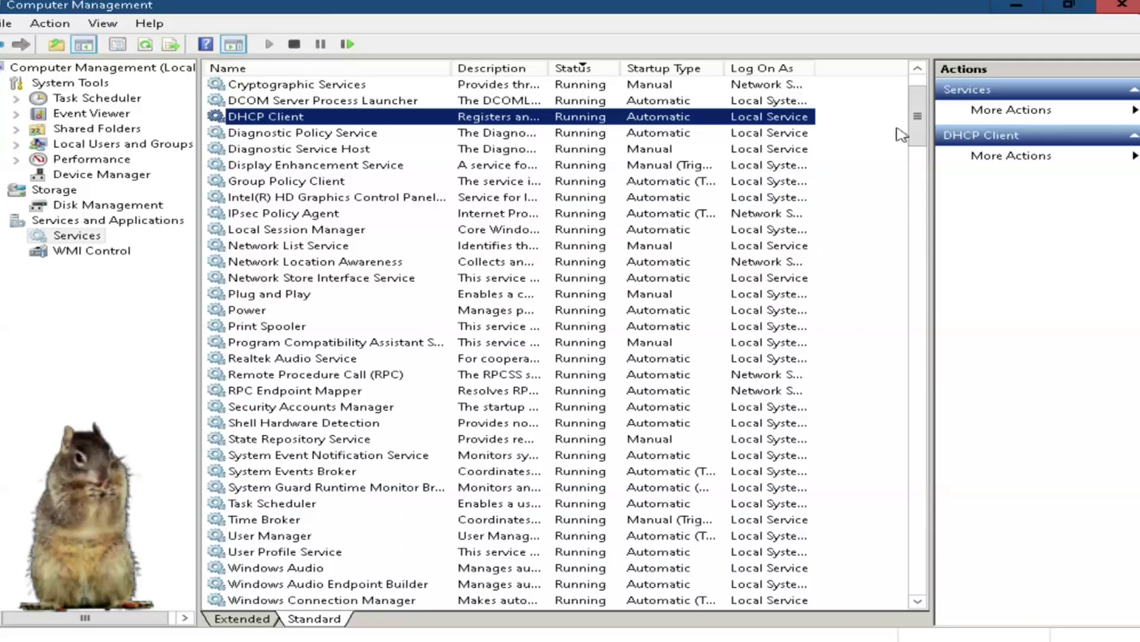
left_click_drag(917, 122, 918, 110)
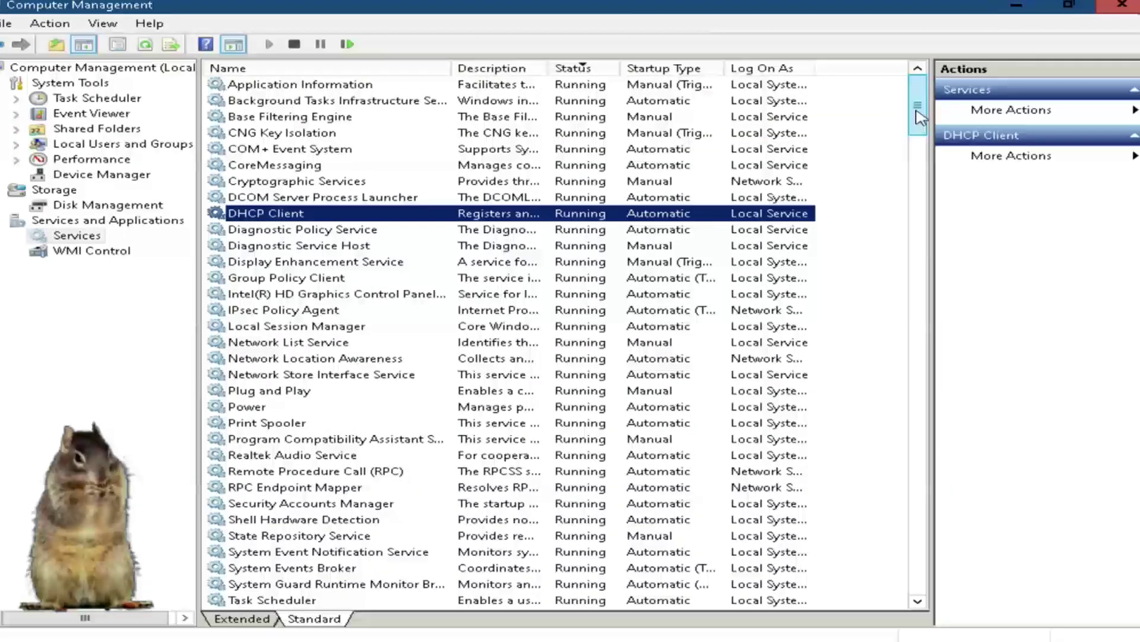
left_click_drag(920, 115, 920, 159)
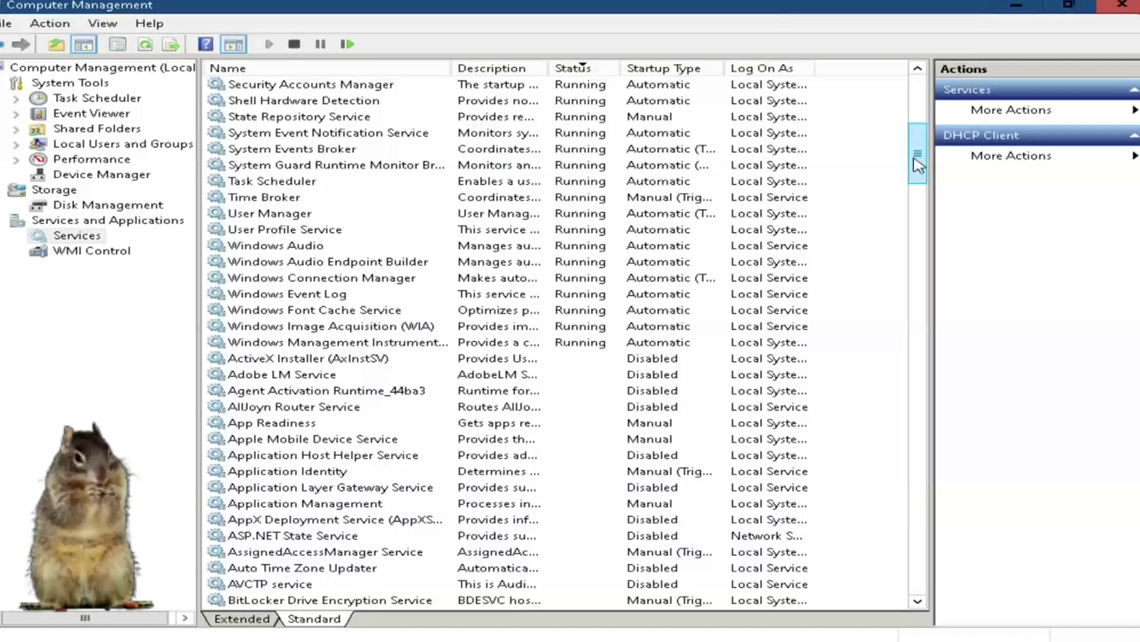
left_click_drag(918, 165, 922, 139)
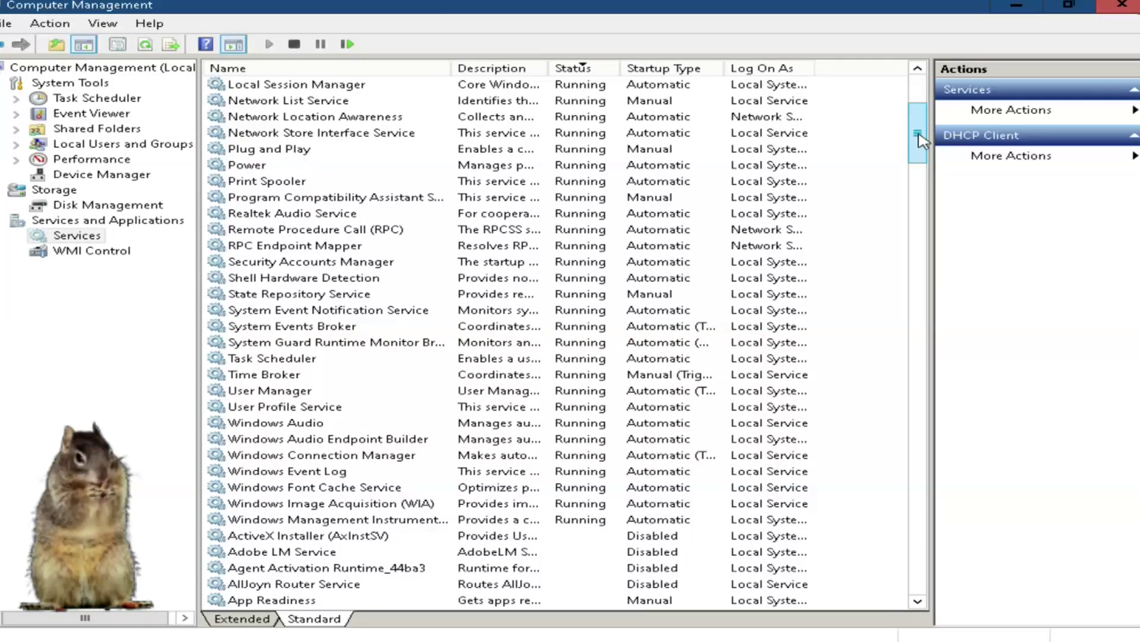
left_click_drag(919, 141, 924, 569)
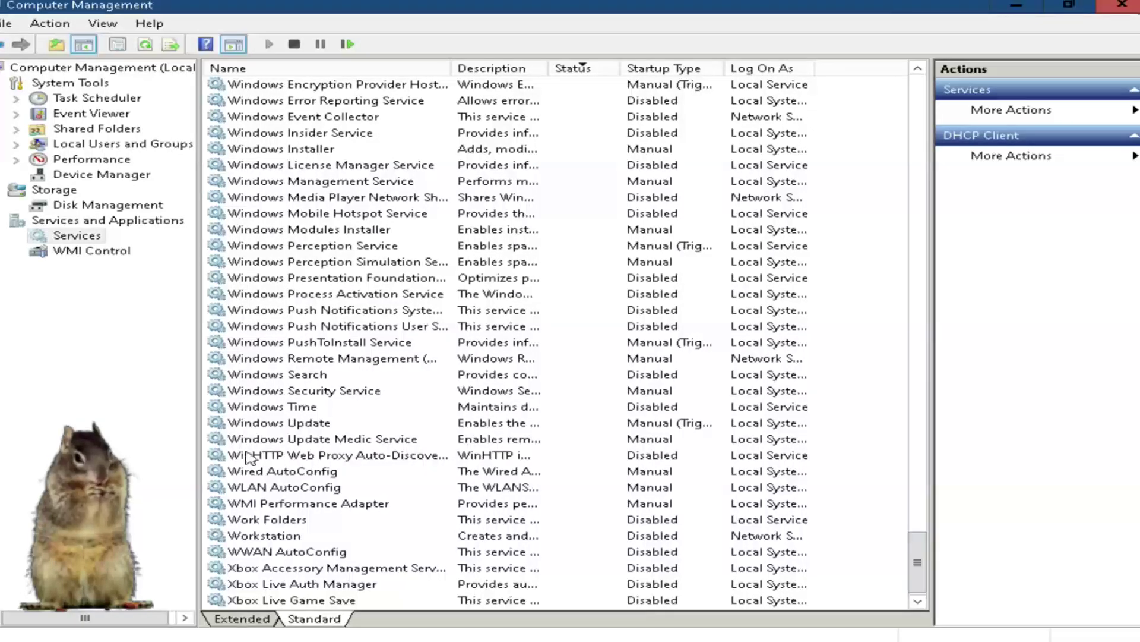
Select Windows Security, Update, Search and Media Player Network Sharing, then widen the Name column.
left_click(297, 392)
left_click(295, 423)
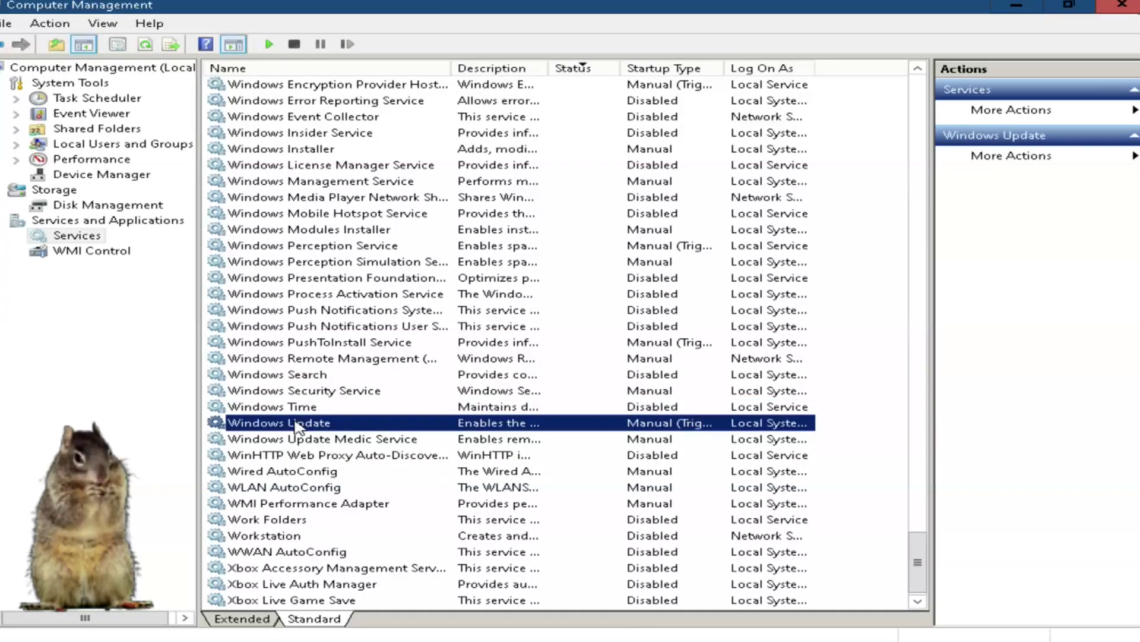
left_click(300, 376)
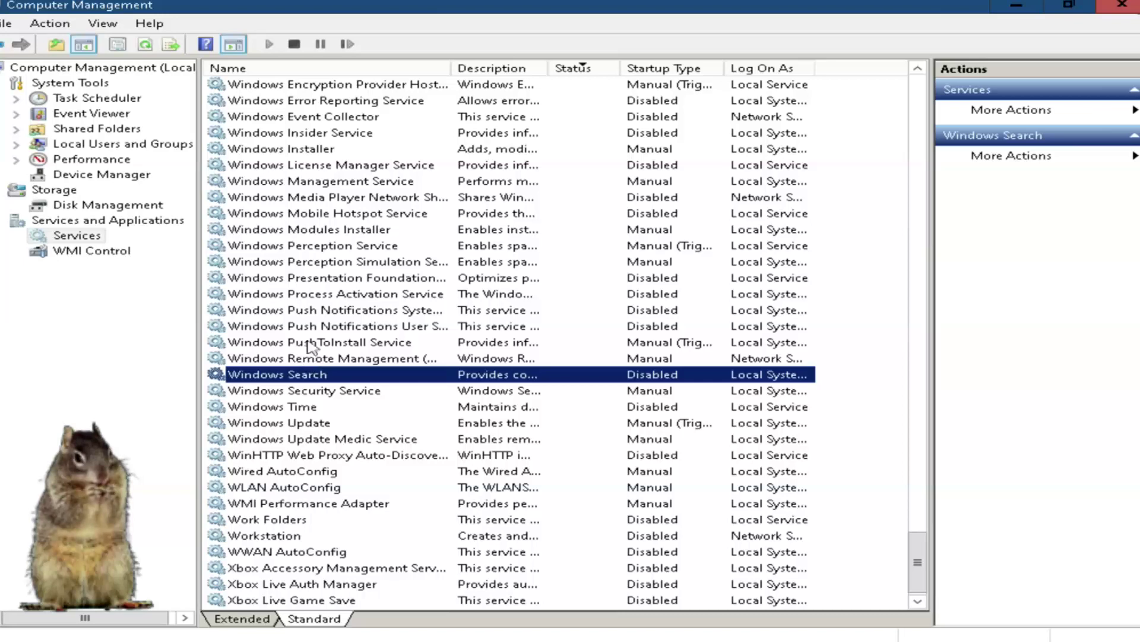
left_click(326, 201)
scroll(327, 205, "up", 1)
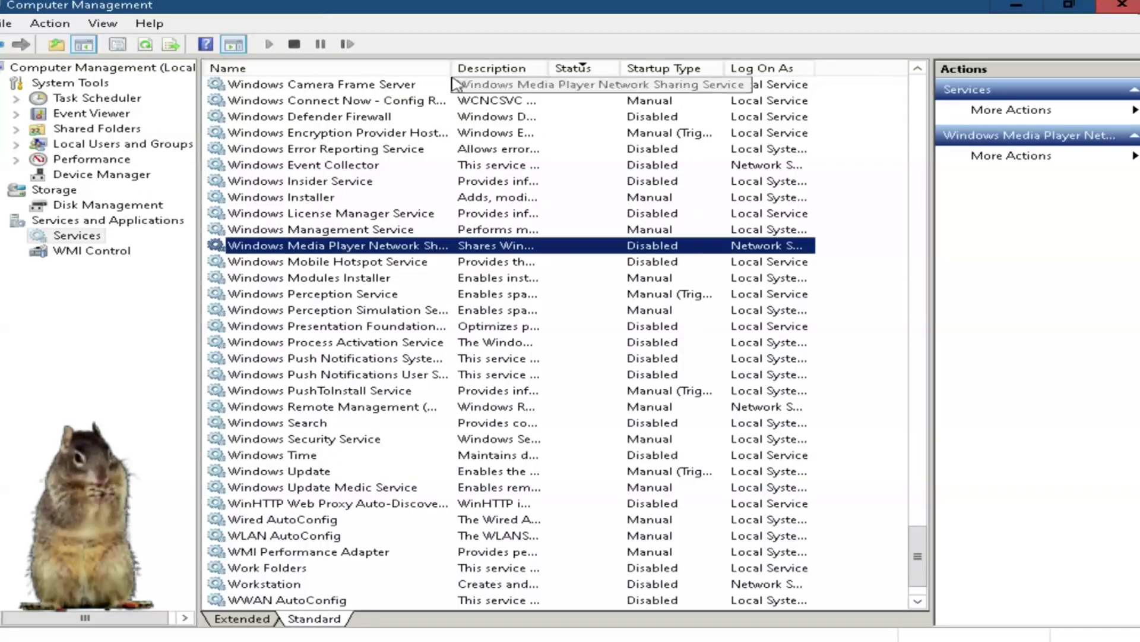
left_click_drag(451, 68, 575, 76)
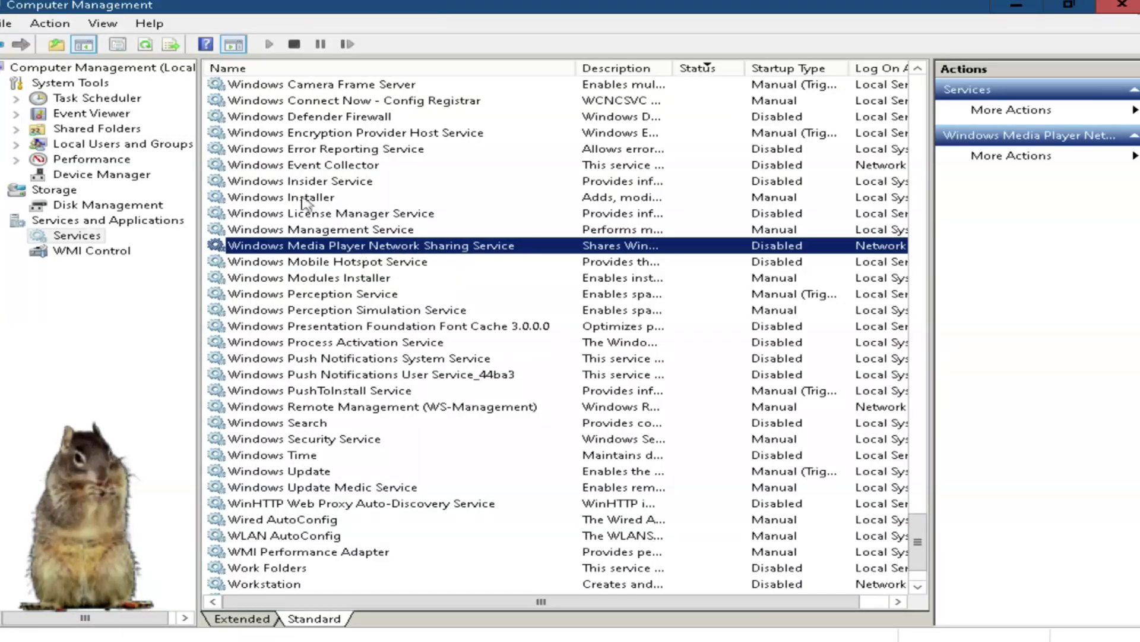
Narrow the Name column back and re-sort by Status with running services first.
left_click_drag(918, 541, 917, 117)
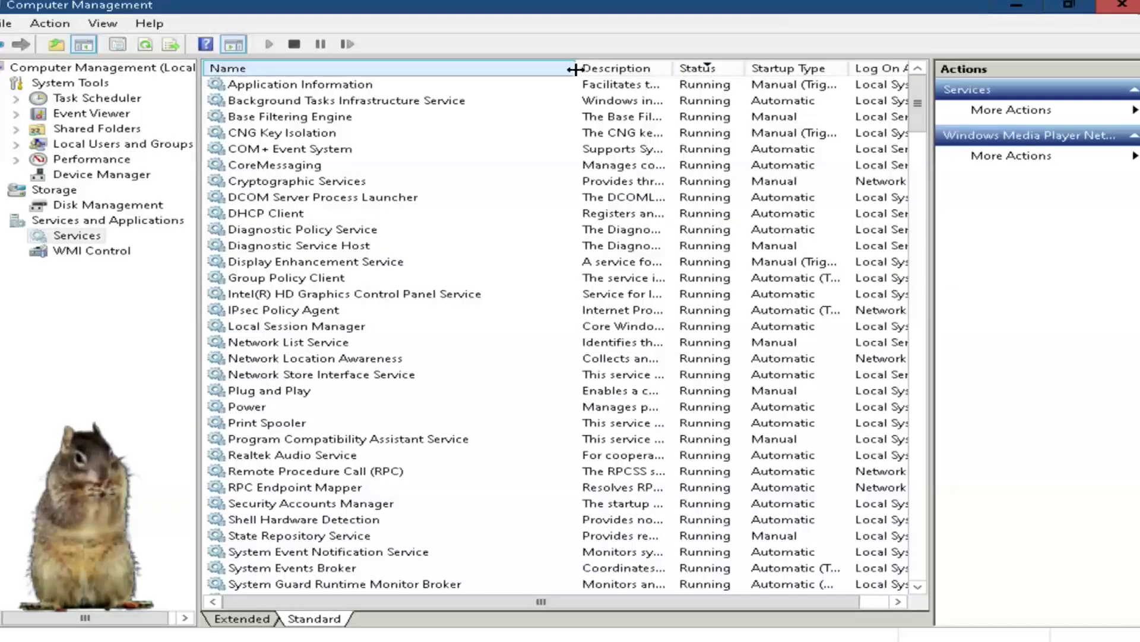
left_click_drag(466, 69, 461, 69)
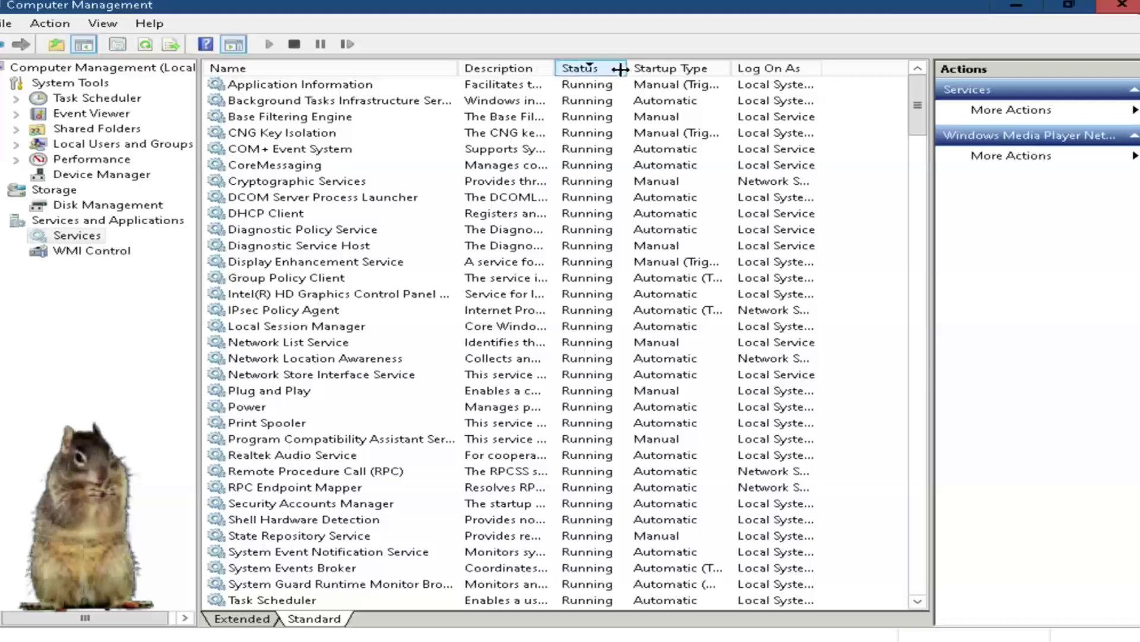
left_click(589, 70)
left_click(587, 68)
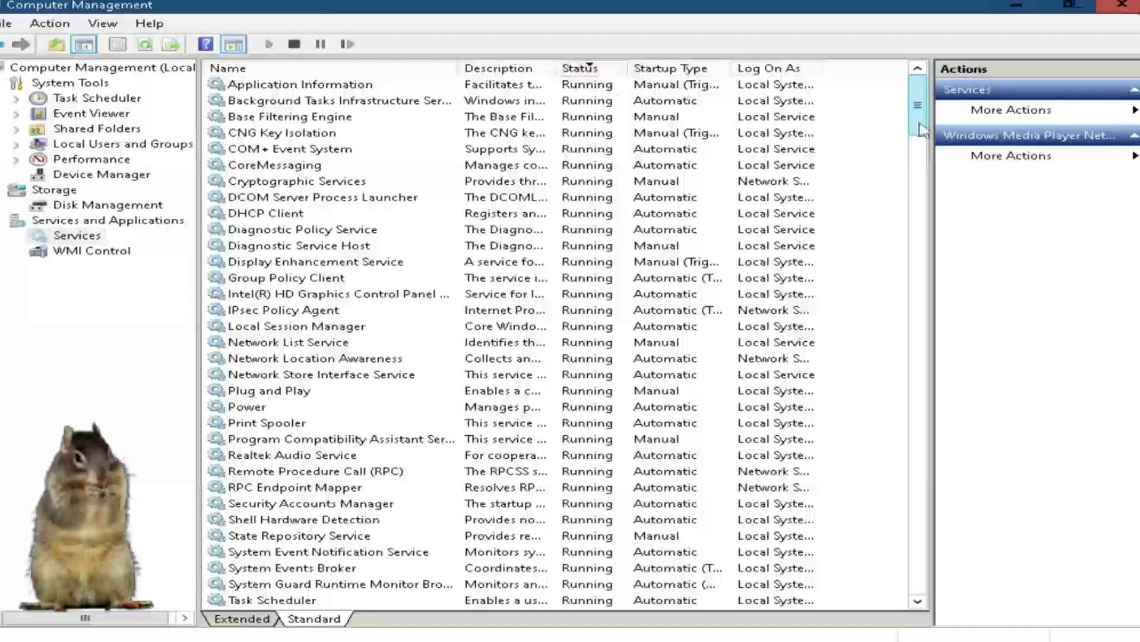
Scroll through the list, select Windows Search, and scroll back to the top.
left_click_drag(918, 130, 922, 74)
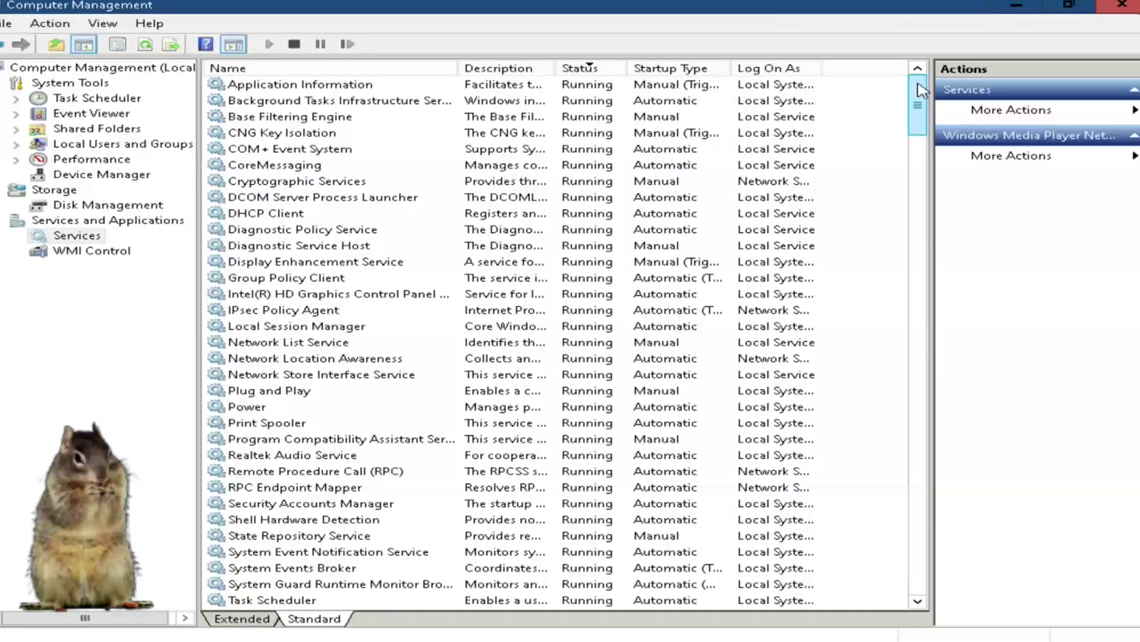
left_click_drag(918, 104, 918, 118)
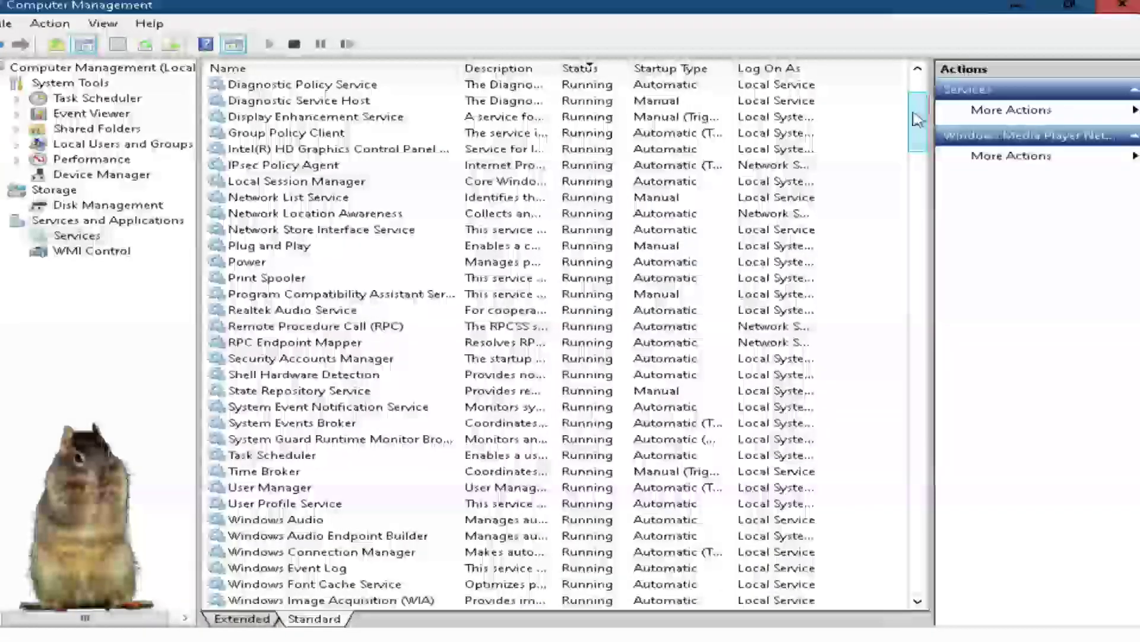
left_click_drag(918, 118, 929, 565)
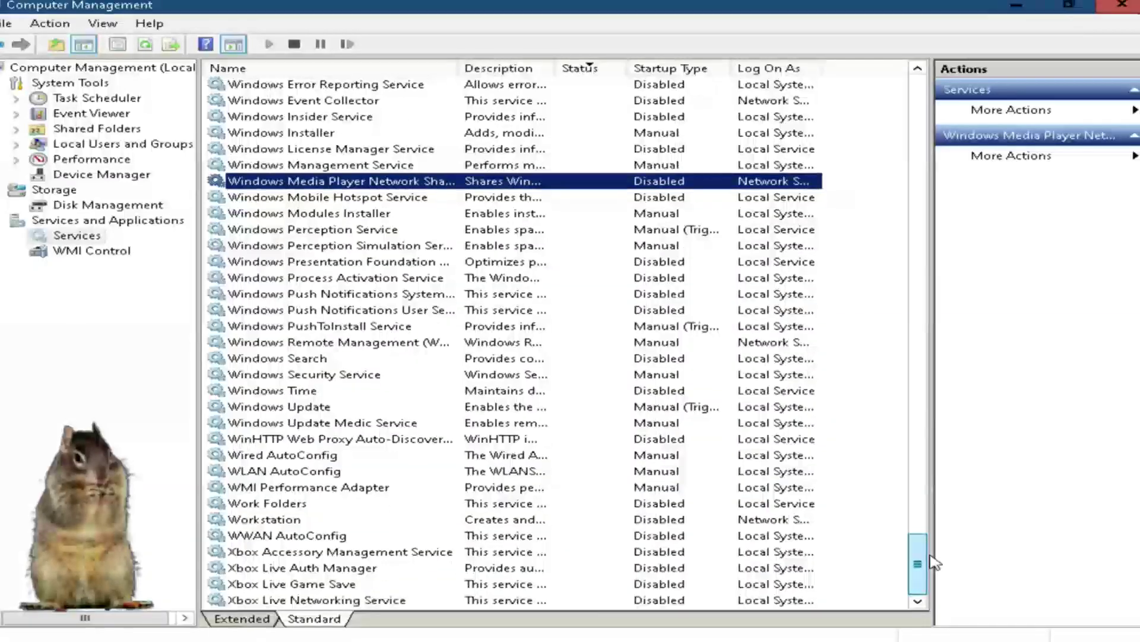
left_click(326, 359)
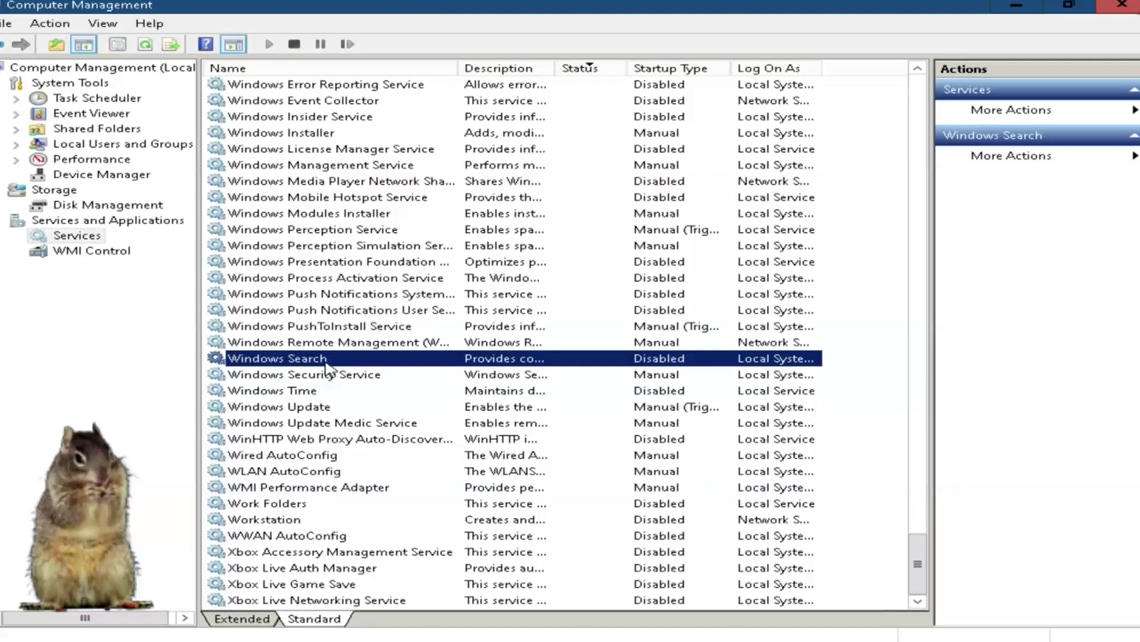
left_click_drag(918, 565, 918, 101)
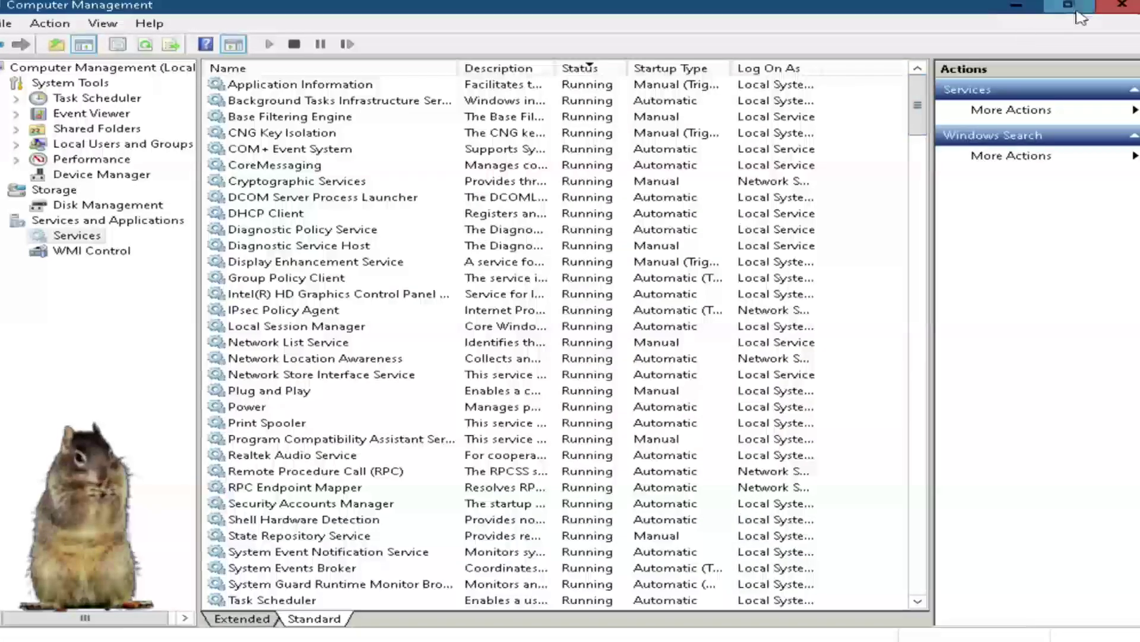